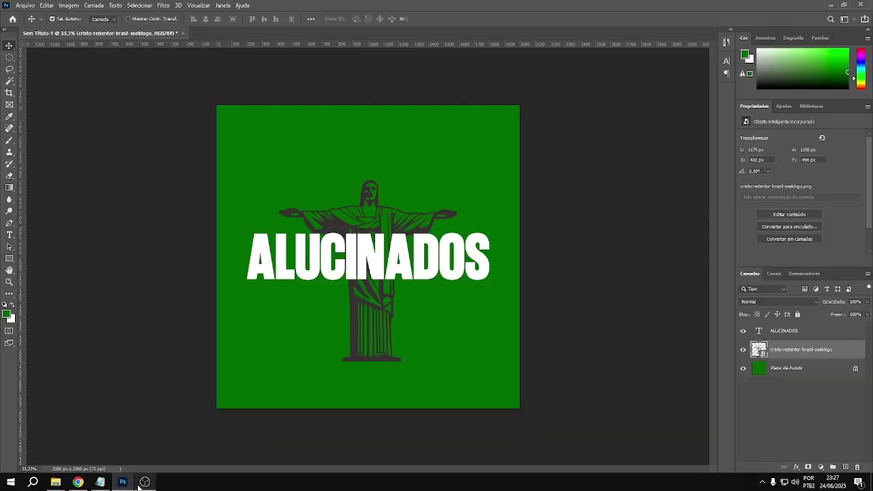
# - Remove the old statue and title layers and add an ALUCINADOS text layer
pyautogui.hotkey('ctrl', 'z')
pyautogui.hotkey('ctrl', 'z')
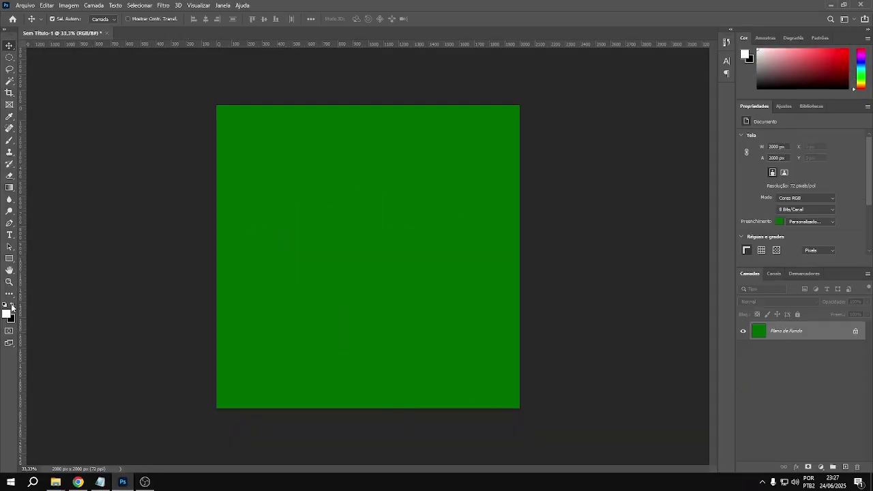
pyautogui.press('t')
pyautogui.click(308, 221)
pyautogui.write('ALUCINADOS')
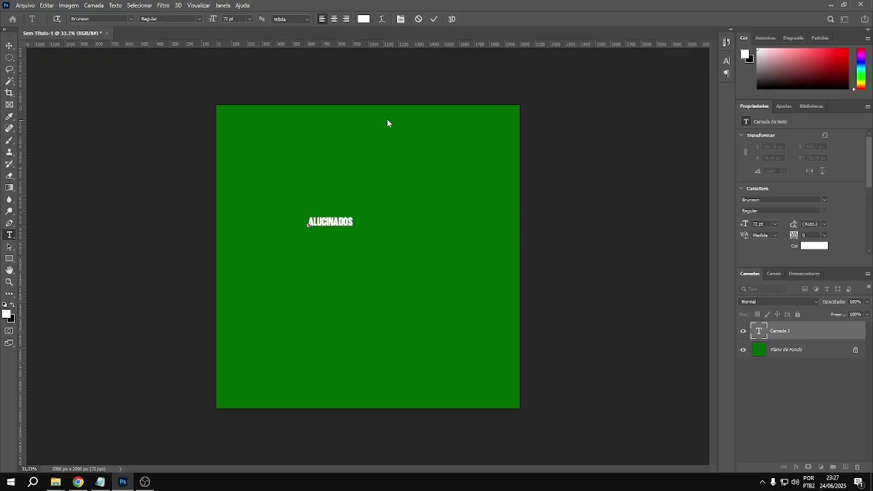
pyautogui.click(434, 19)
# - Enlarge the ALUCINADOS title, centre it on the canvas, and bring up the Pack RJ Free folder
pyautogui.hotkey('ctrl', 't')
pyautogui.moveTo(353, 228); pyautogui.dragTo(460, 247)
pyautogui.press('Return')
pyautogui.press('v')
pyautogui.hotkey('ctrl', 'a')
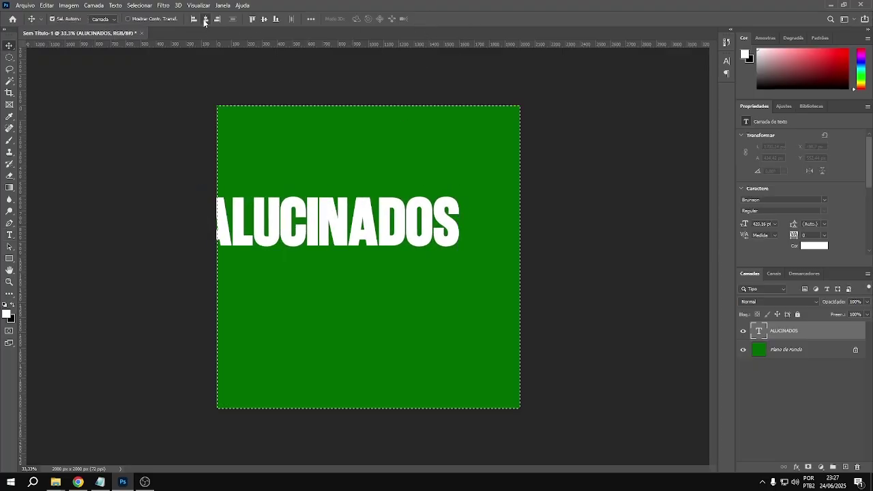
pyautogui.click(205, 19)
pyautogui.click(264, 19)
pyautogui.click(87, 437)
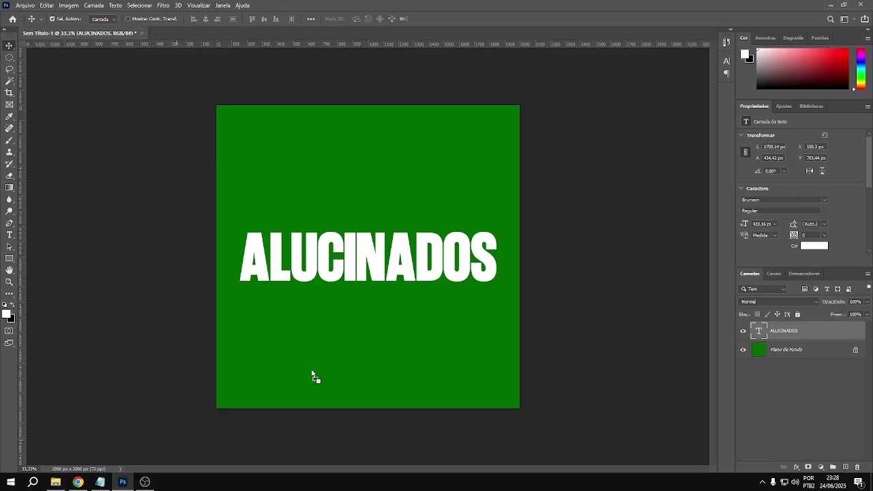
# - Place the cristo-redentor image, scale it down, and move its layer below the ALUCINADOS text
pyautogui.moveTo(199, 82); pyautogui.dragTo(311, 375)
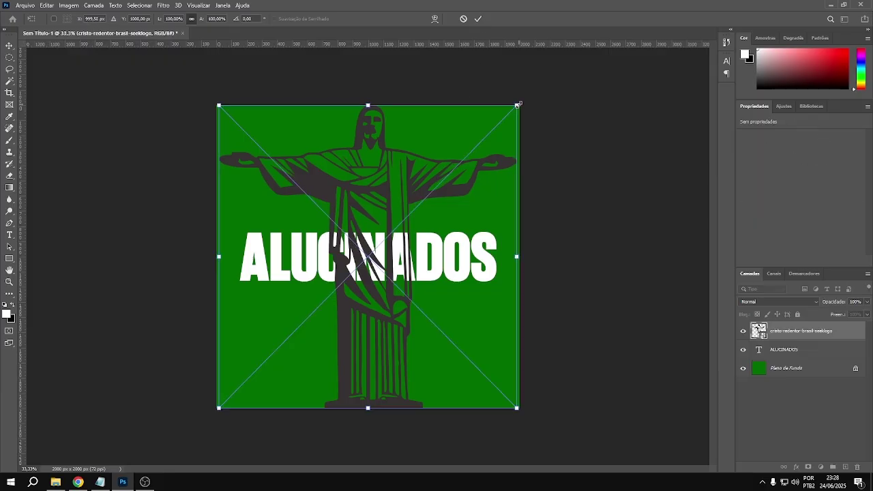
pyautogui.moveTo(518, 105); pyautogui.dragTo(462, 161)
pyautogui.moveTo(381, 307); pyautogui.dragTo(379, 319)
pyautogui.press('Return')
pyautogui.moveTo(801, 331); pyautogui.dragTo(801, 358)
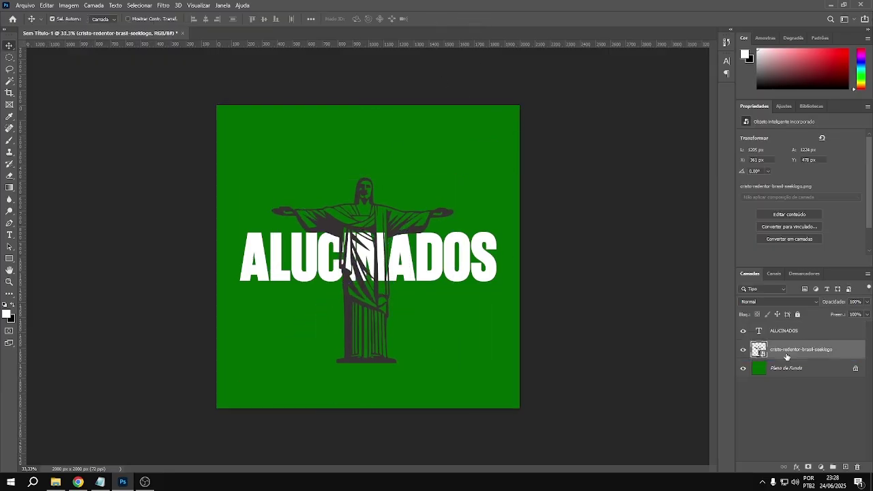
# - Add the smaller Coqueiro palms behind the statue and group the two image layers
pyautogui.hotkey('alt', 'Tab')
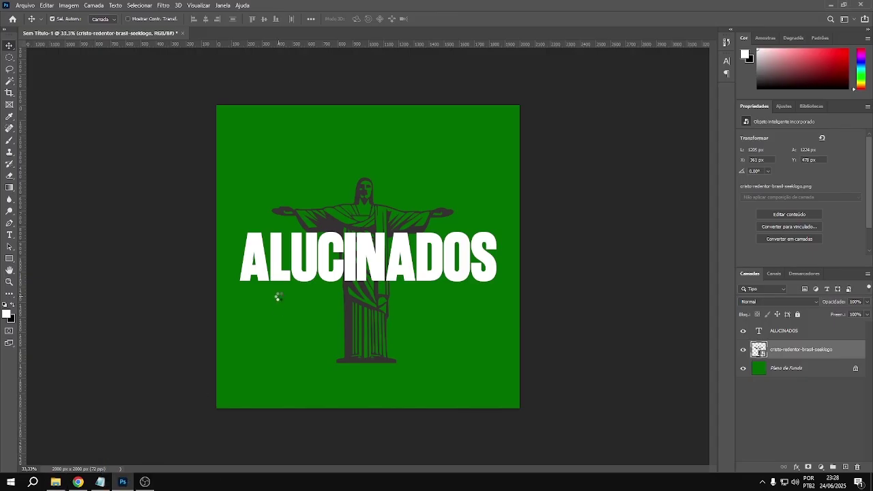
pyautogui.moveTo(399, 68); pyautogui.dragTo(277, 296)
pyautogui.moveTo(514, 106); pyautogui.dragTo(419, 195)
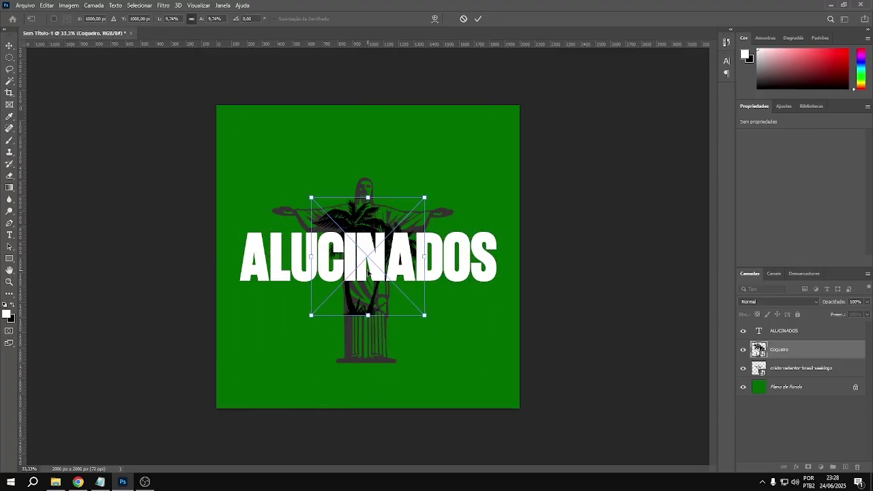
pyautogui.moveTo(364, 253); pyautogui.dragTo(409, 195)
pyautogui.moveTo(793, 359); pyautogui.dragTo(793, 372)
pyautogui.keyDown('shift'); pyautogui.click(798, 349); pyautogui.keyUp('shift')
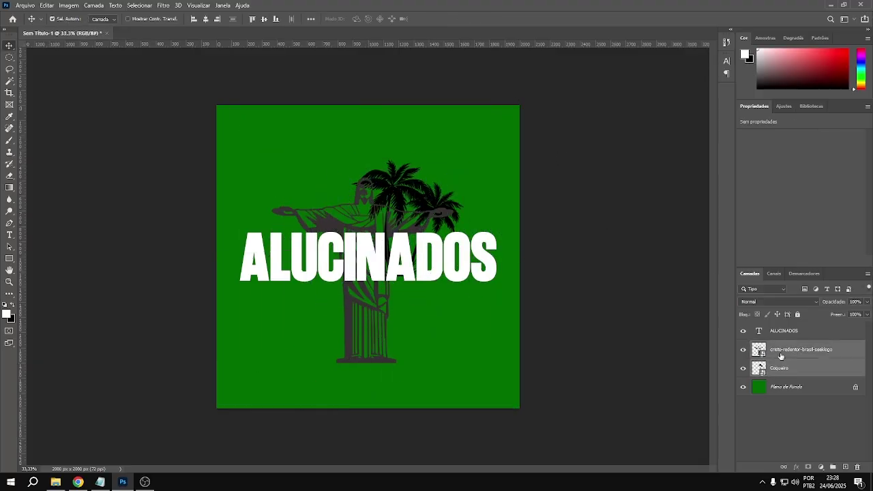
pyautogui.hotkey('ctrl', 'g')
# - Hide the image group and put the ALUCINADOS layer in a group named TEXTOS
pyautogui.click(743, 346)
pyautogui.click(784, 331)
pyautogui.hotkey('ctrl', 'g')
pyautogui.doubleClick(777, 327)
pyautogui.write('TEXTOS')
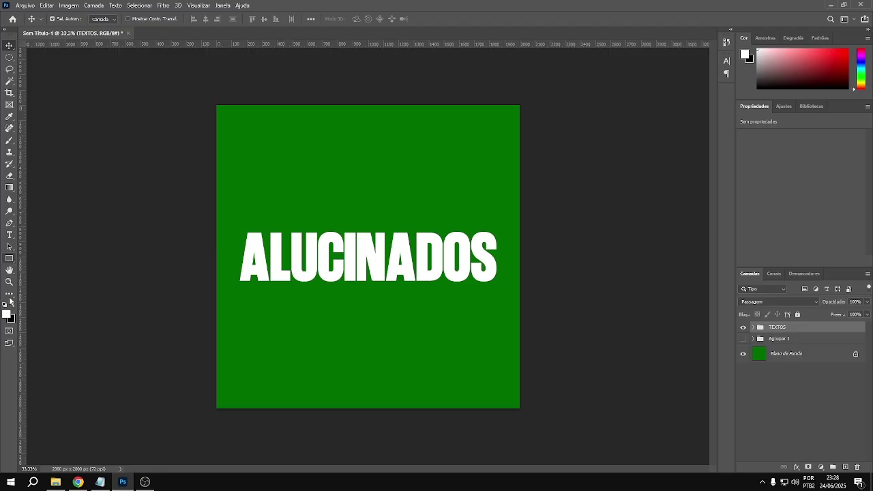
# - Draw a black-filled rectangle around the title and place it below the text inside TEXTOS
pyautogui.click(11, 300)
pyautogui.rightClick(10, 258)
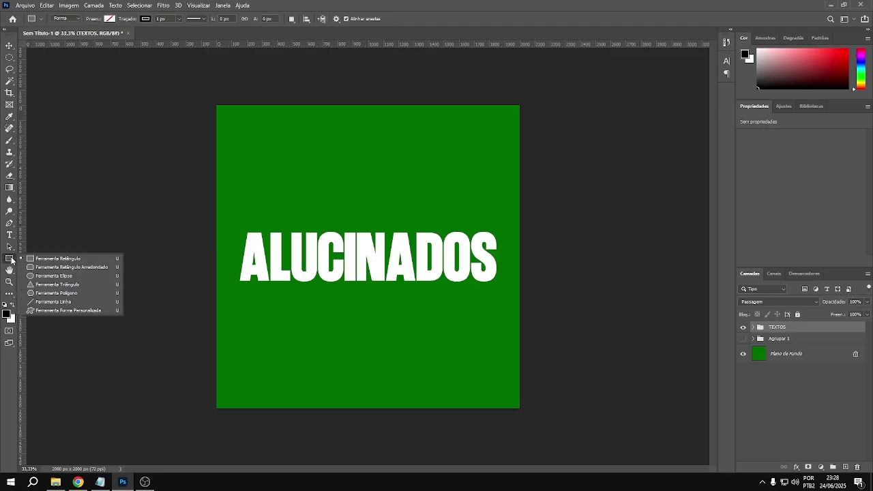
pyautogui.click(48, 257)
pyautogui.moveTo(239, 230); pyautogui.dragTo(501, 286)
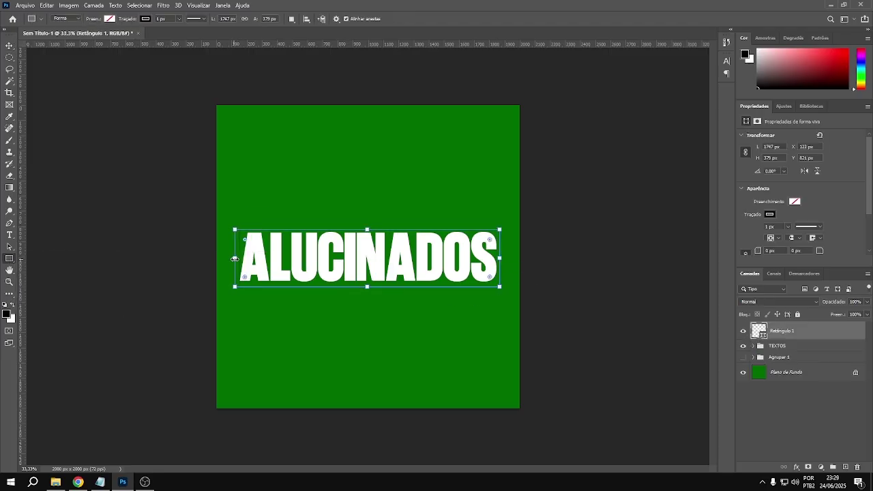
pyautogui.click(145, 18)
pyautogui.click(110, 18)
pyautogui.click(53, 66)
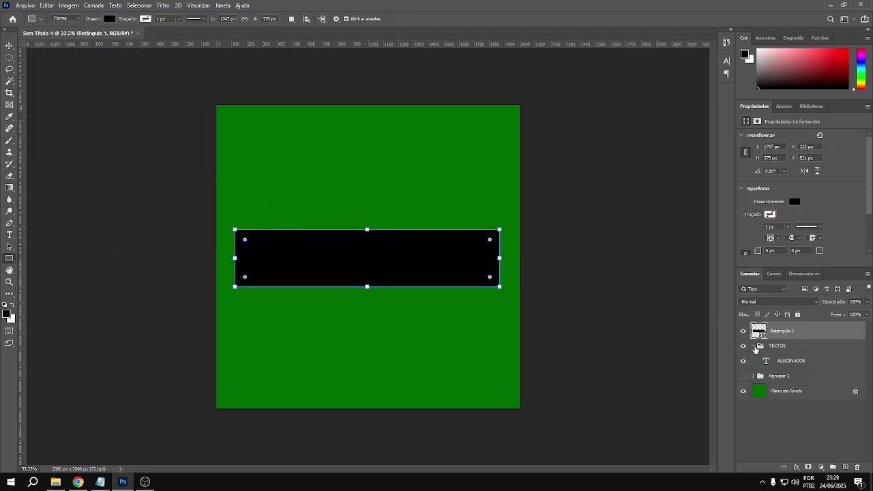
pyautogui.moveTo(782, 331); pyautogui.dragTo(778, 351)
# - Fine-tune the black rectangle's size and 20 px rounded corners, then reselect the ALUCINADOS text
pyautogui.hotkey('ctrl', '+')
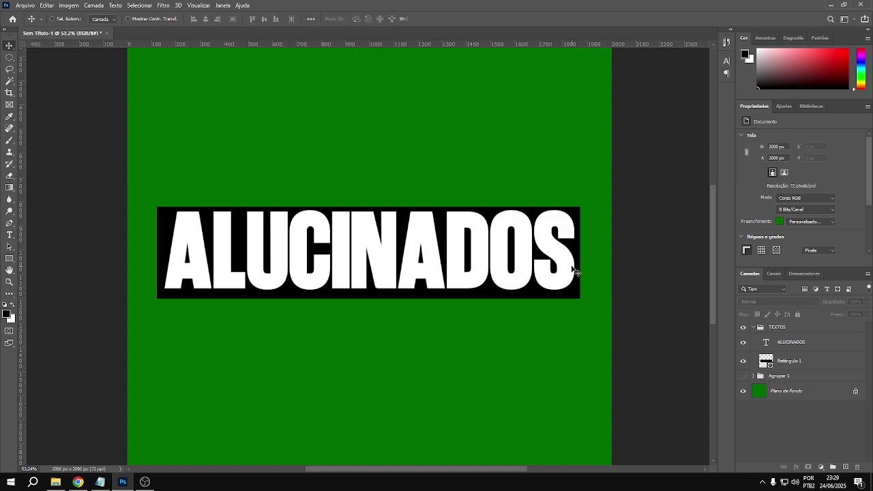
pyautogui.click(561, 286)
pyautogui.hotkey('ctrl', 't')
pyautogui.moveTo(372, 302); pyautogui.dragTo(372, 304)
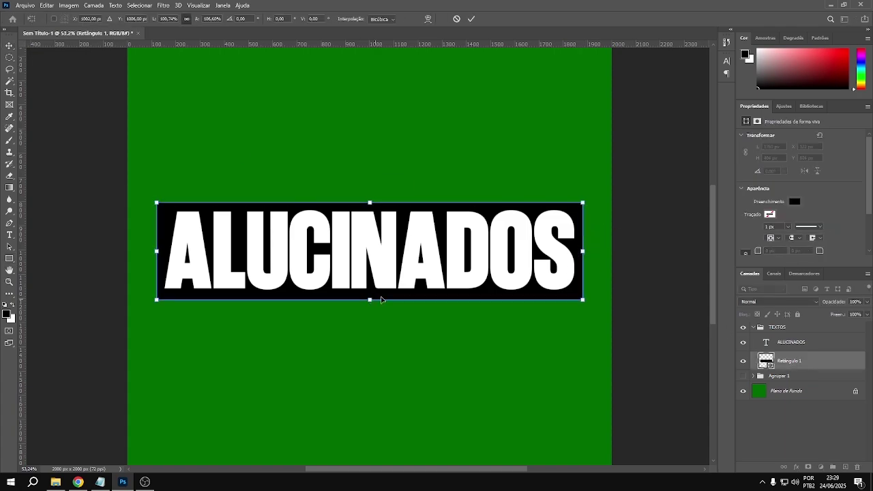
pyautogui.press('Return')
pyautogui.scroll(-2, 759, 223)
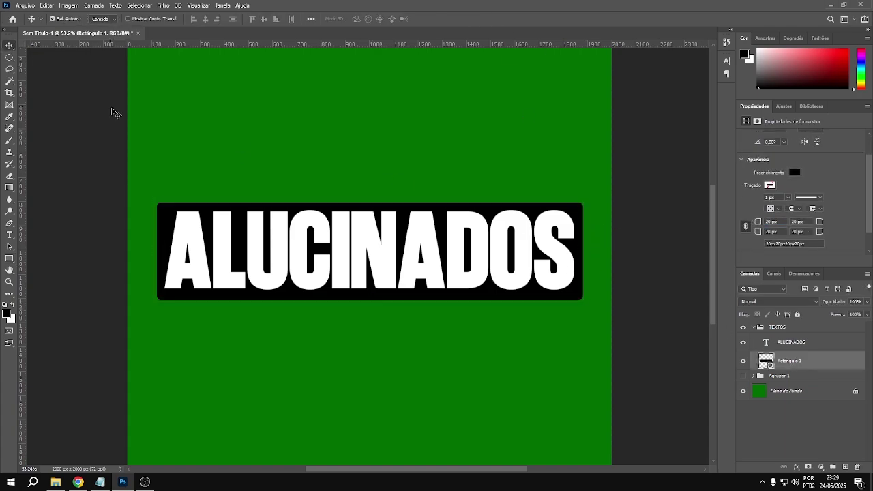
pyautogui.click(791, 342)
pyautogui.click(242, 18)
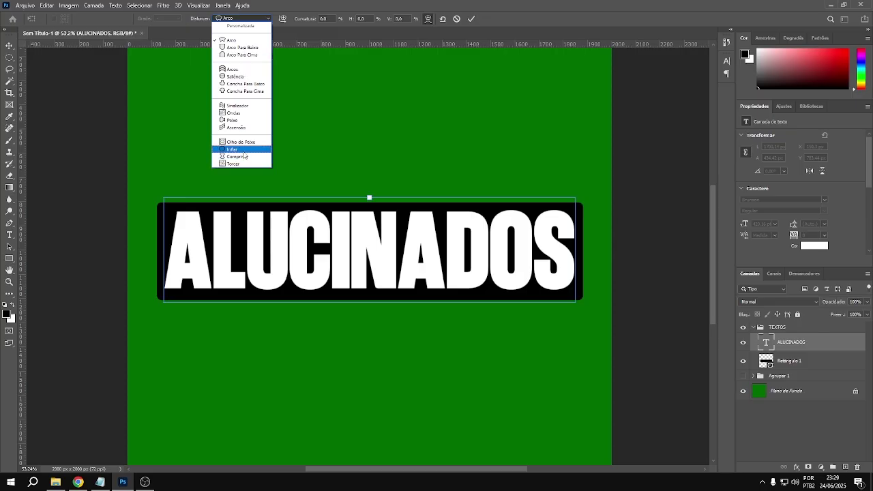
# - Warp the ALUCINADOS title into a slight Arco Para Baixo downward arc
pyautogui.click(242, 47)
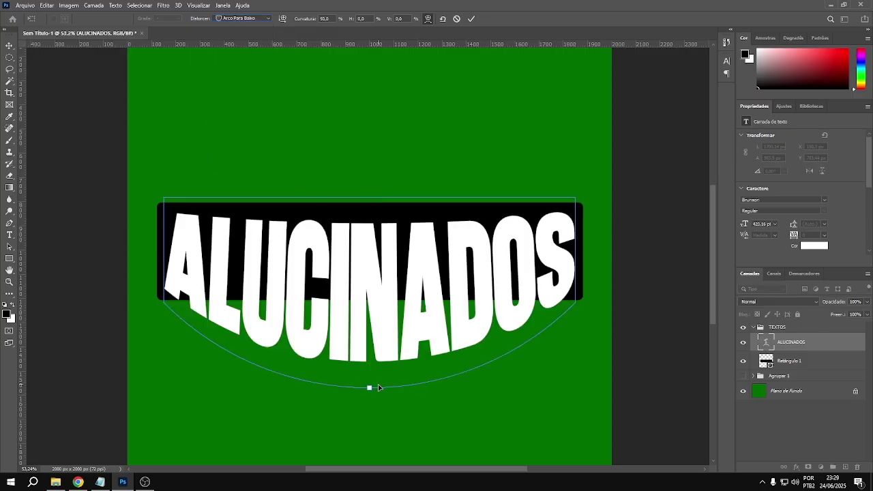
pyautogui.moveTo(370, 386); pyautogui.dragTo(374, 295)
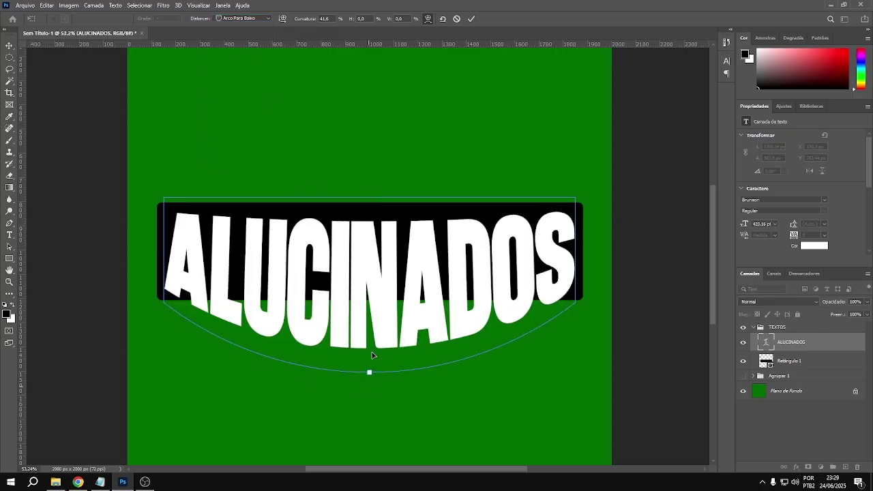
pyautogui.click(470, 22)
# - Warp the black rectangle into a matching slight downward arc and lower its top edge
pyautogui.hotkey('alt', '[')
pyautogui.click(269, 18)
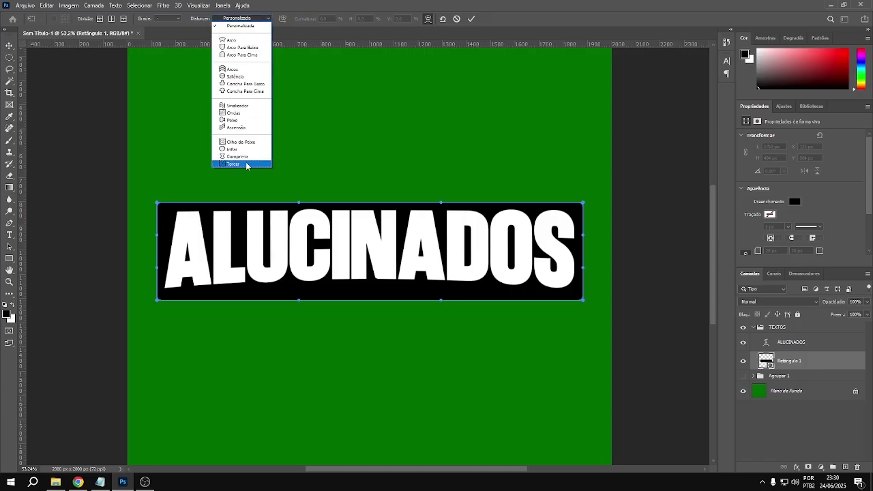
pyautogui.click(244, 84)
pyautogui.click(262, 19)
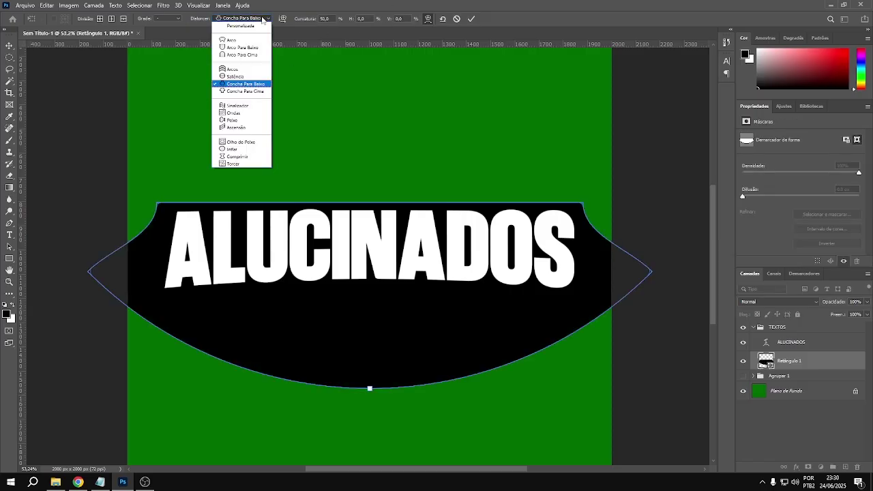
pyautogui.click(244, 49)
pyautogui.moveTo(369, 388)
pyautogui.mouseDown()
pyautogui.moveTo(369, 286)
pyautogui.moveTo(370, 303)
pyautogui.mouseUp()
pyautogui.click(471, 18)
pyautogui.hotkey('ctrl', 't')
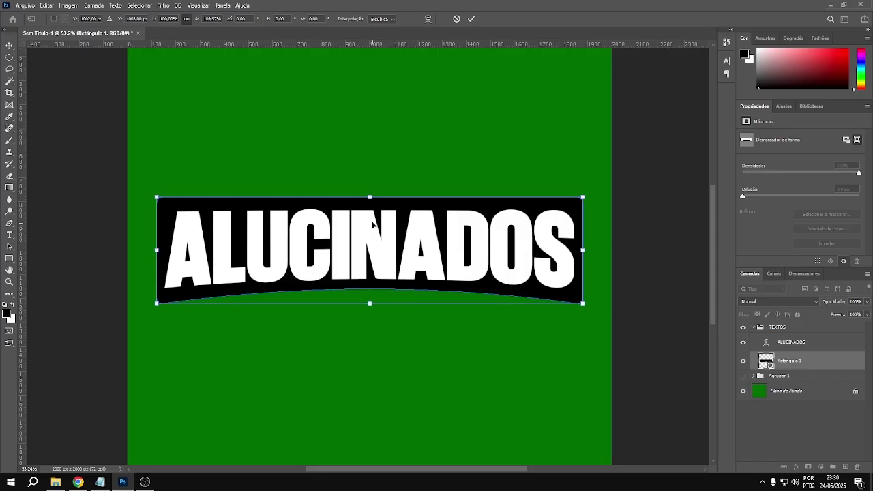
pyautogui.moveTo(369, 198); pyautogui.dragTo(370, 204)
pyautogui.click(471, 18)
# - Adjust the title's transform and convert the ALUCINADOS layer to a smart object
pyautogui.click(791, 342)
pyautogui.hotkey('ctrl', 't')
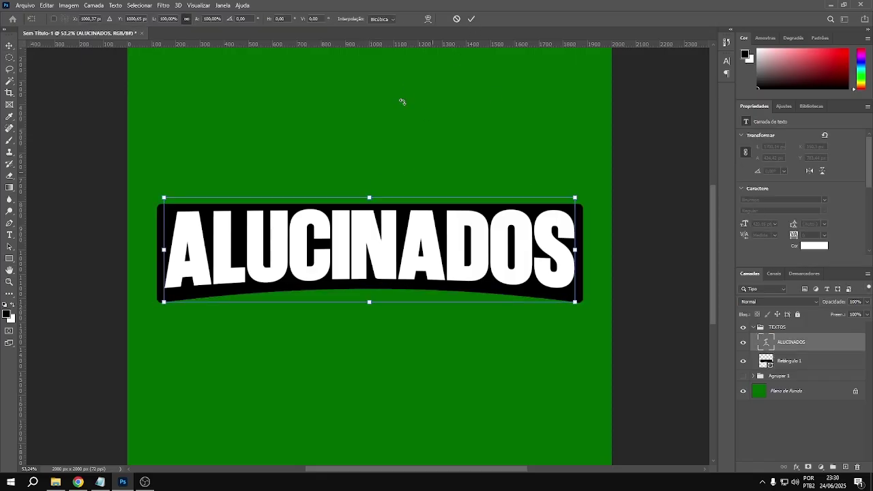
pyautogui.moveTo(575, 197); pyautogui.dragTo(566, 219)
pyautogui.press('Return')
pyautogui.rightClick(687, 243)
pyautogui.click(784, 274)
pyautogui.hotkey('ctrl', 't')
pyautogui.moveTo(167, 209); pyautogui.dragTo(167, 212)
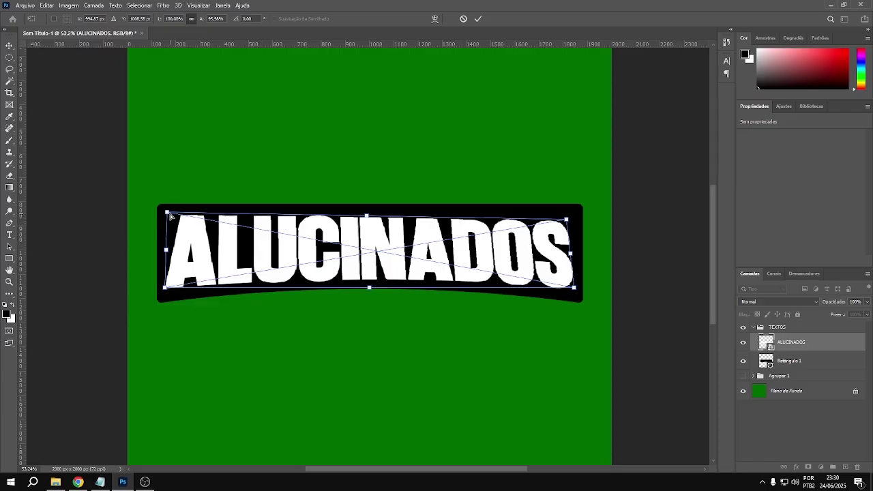
pyautogui.hotkey('ctrl', 'z')
pyautogui.press('Escape')
# - Draw a black-filled rectangle over the lower half of the ALUCINADOS lettering
pyautogui.click(10, 258)
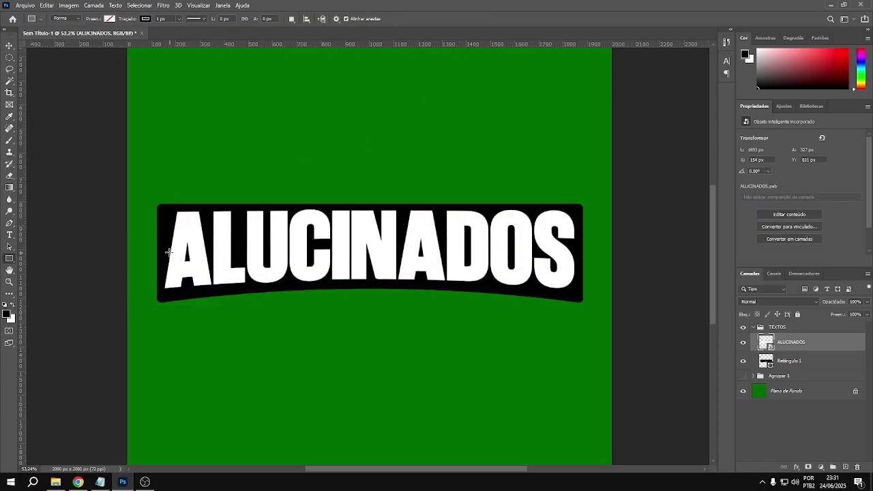
pyautogui.moveTo(168, 251); pyautogui.dragTo(577, 294)
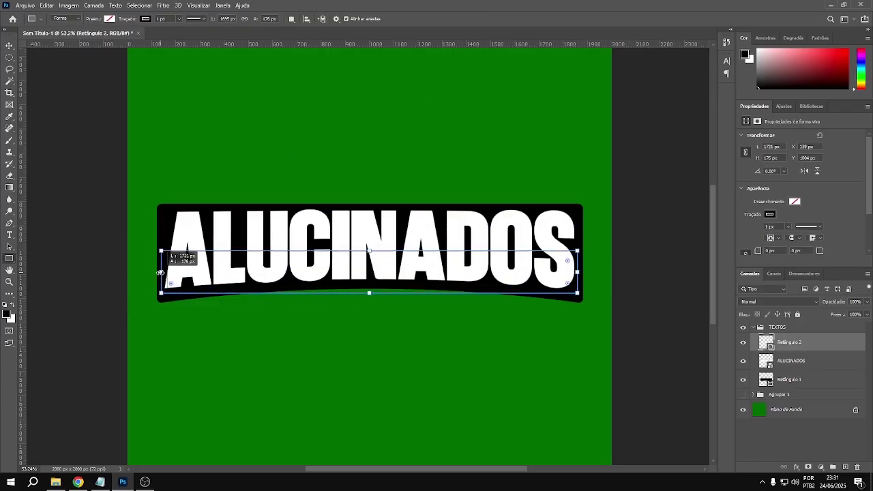
pyautogui.click(145, 19)
pyautogui.click(109, 18)
pyautogui.click(58, 71)
pyautogui.click(776, 432)
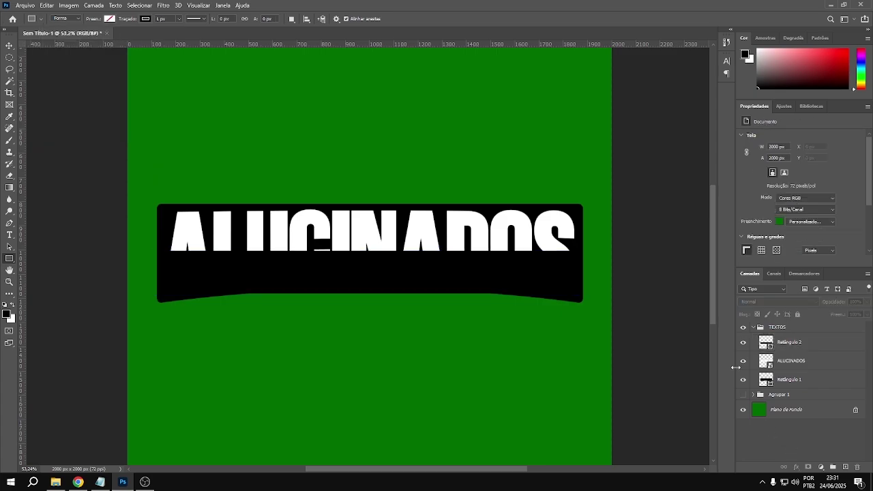
# - Hide the black banner, clip the new rectangle to the text, and remove its stroke
pyautogui.click(743, 379)
pyautogui.keyDown('alt'); pyautogui.click(819, 351); pyautogui.keyUp('alt')
pyautogui.click(784, 344)
pyautogui.click(769, 214)
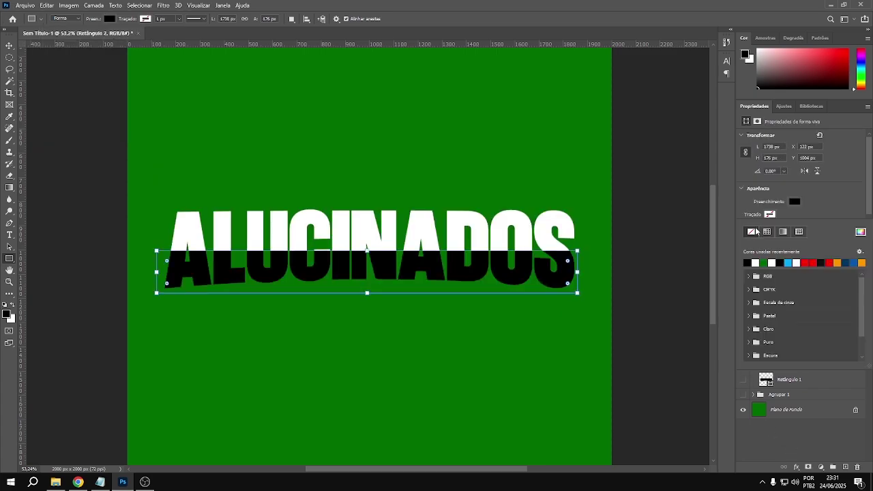
pyautogui.click(752, 232)
pyautogui.rightClick(818, 290)
pyautogui.click(750, 181)
# - Add a Gradient Overlay to the rectangle with its end stop set to black (000000)
pyautogui.doubleClick(821, 344)
pyautogui.click(218, 213)
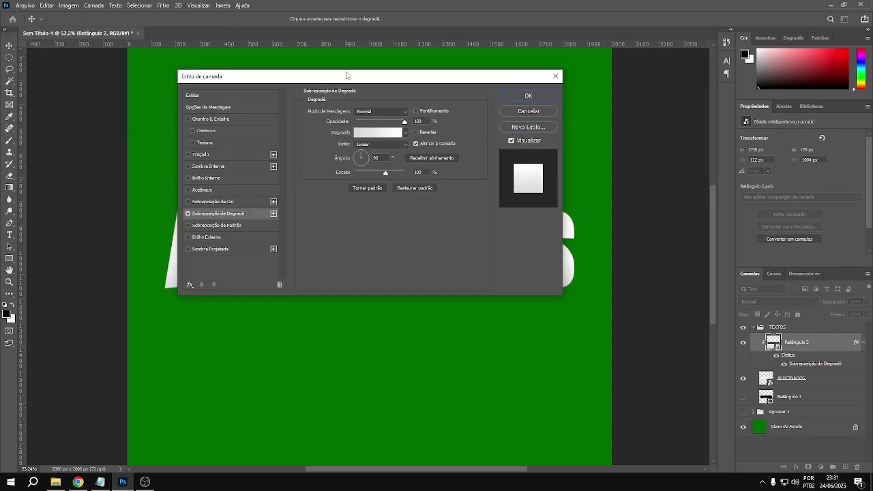
pyautogui.moveTo(347, 75); pyautogui.dragTo(619, 136)
pyautogui.click(645, 193)
pyautogui.click(336, 125)
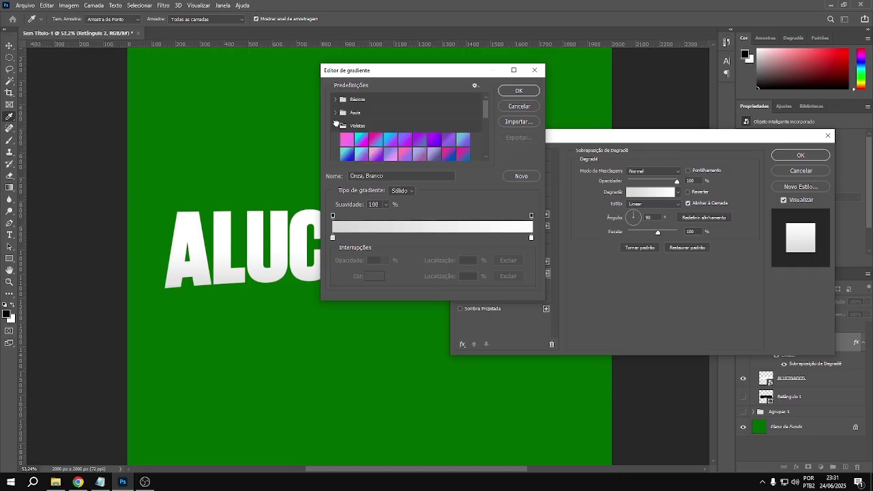
pyautogui.click(336, 124)
pyautogui.doubleClick(531, 238)
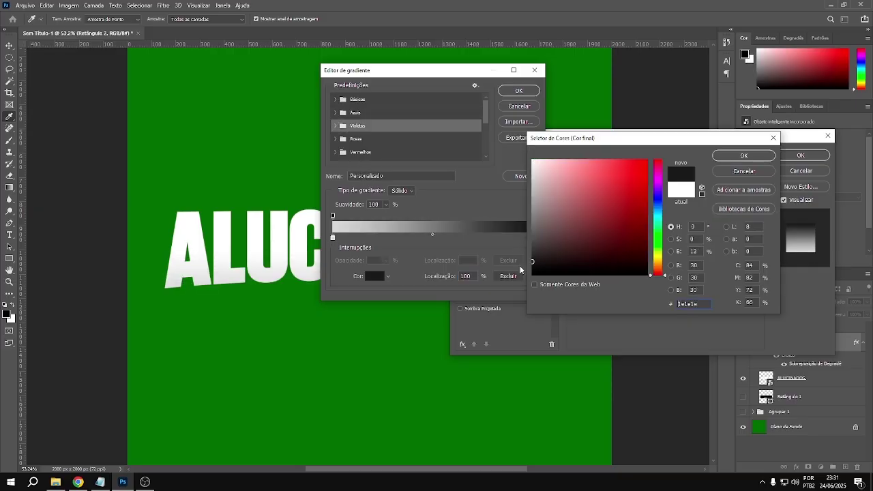
pyautogui.write('000000')
pyautogui.press('Return')
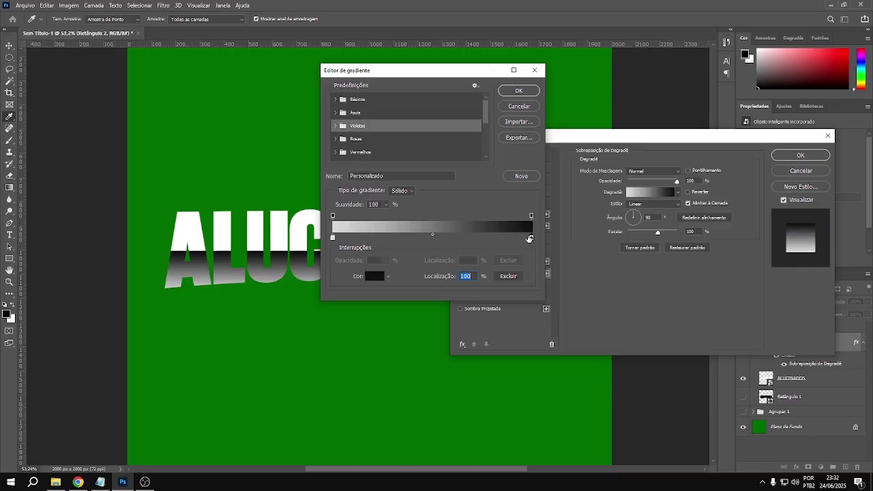
pyautogui.moveTo(332, 238); pyautogui.dragTo(328, 233)
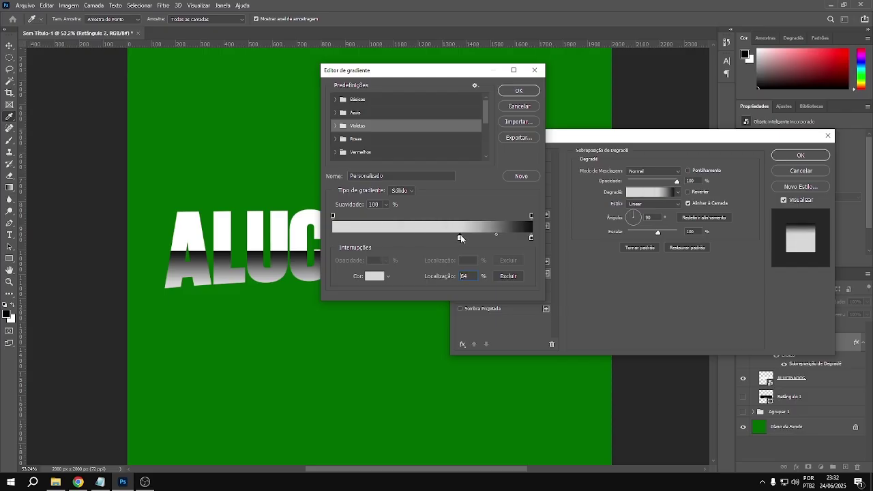
pyautogui.click(516, 90)
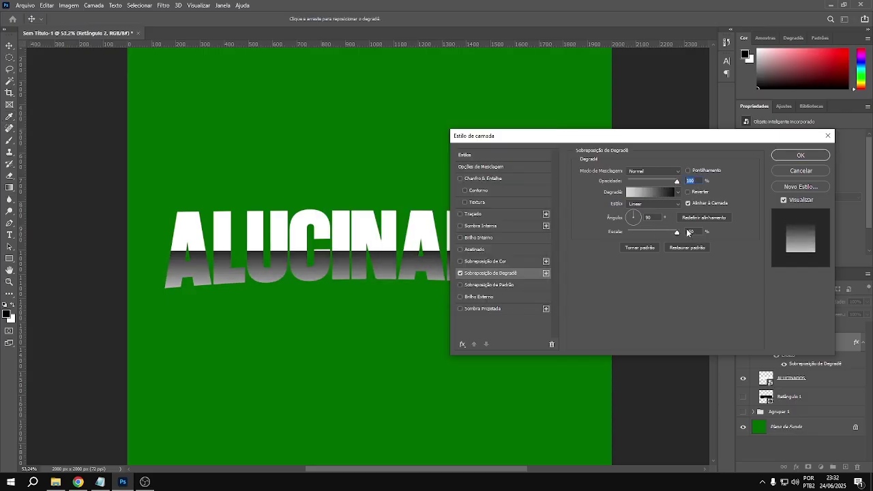
# - Set the gradient scale to 100 and fade the band to about 32% opacity
pyautogui.doubleClick(690, 231)
pyautogui.write('100')
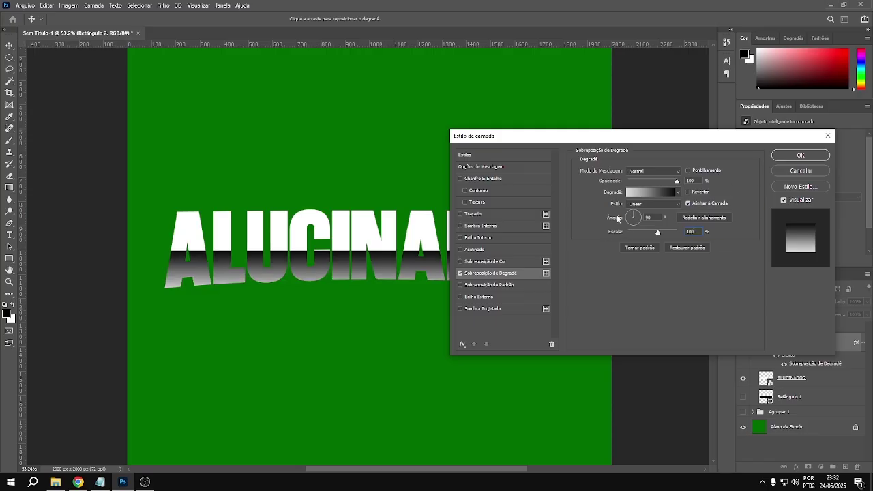
pyautogui.click(801, 155)
pyautogui.moveTo(852, 315); pyautogui.dragTo(838, 315)
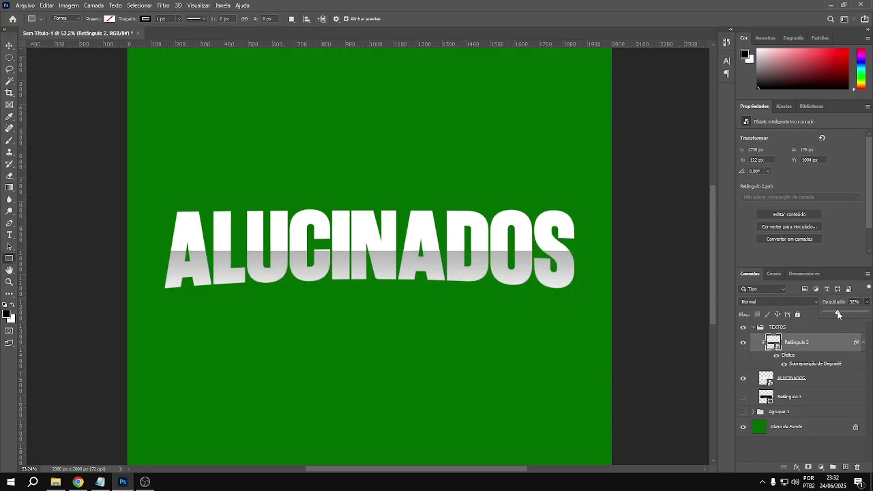
# - Warp the gray band with a flattened downward arc close to the text
pyautogui.hotkey('ctrl', 't')
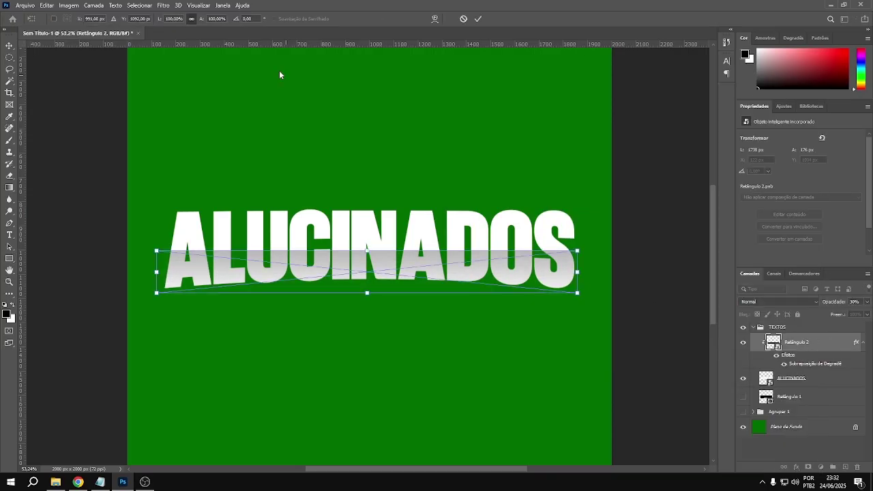
pyautogui.click(371, 23)
pyautogui.click(247, 18)
pyautogui.click(236, 41)
pyautogui.moveTo(353, 357); pyautogui.dragTo(353, 282)
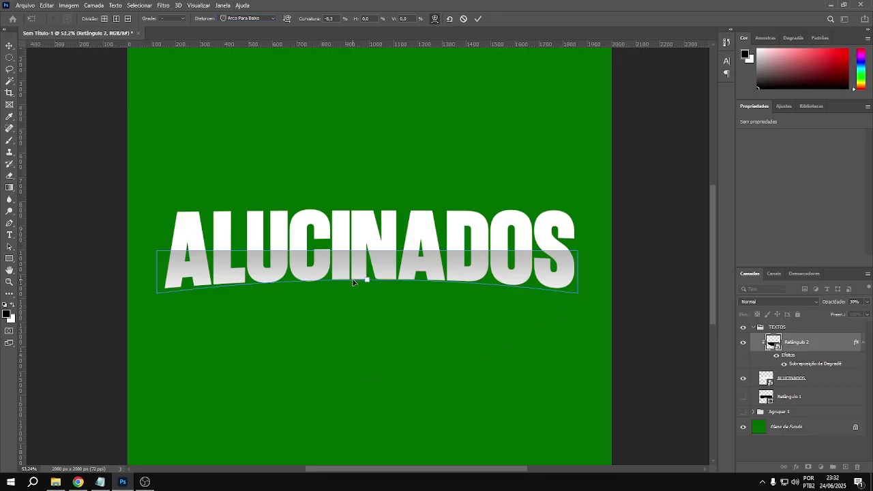
pyautogui.click(477, 19)
# - Convert the band to a smart object and rewarp it with the Arc preset into a gentle upward curve
pyautogui.rightClick(824, 343)
pyautogui.click(689, 214)
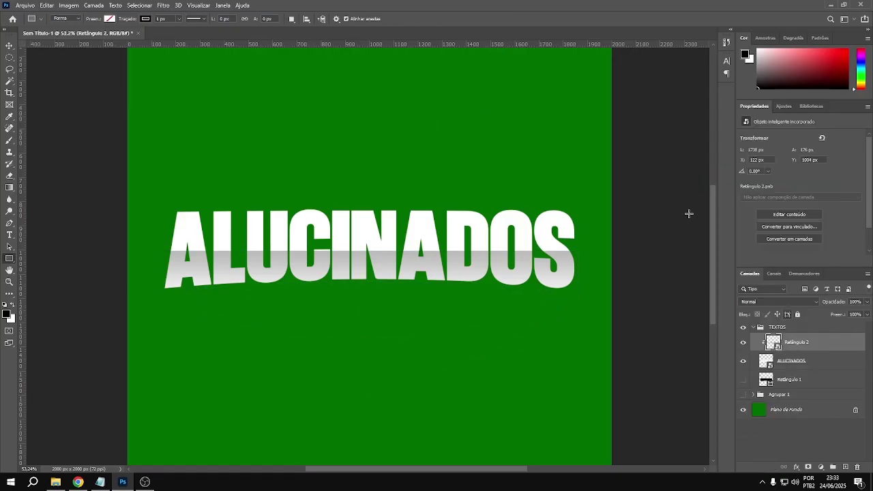
pyautogui.hotkey('ctrl', 't')
pyautogui.rightClick(307, 98)
pyautogui.click(296, 166)
pyautogui.moveTo(366, 380); pyautogui.dragTo(365, 280)
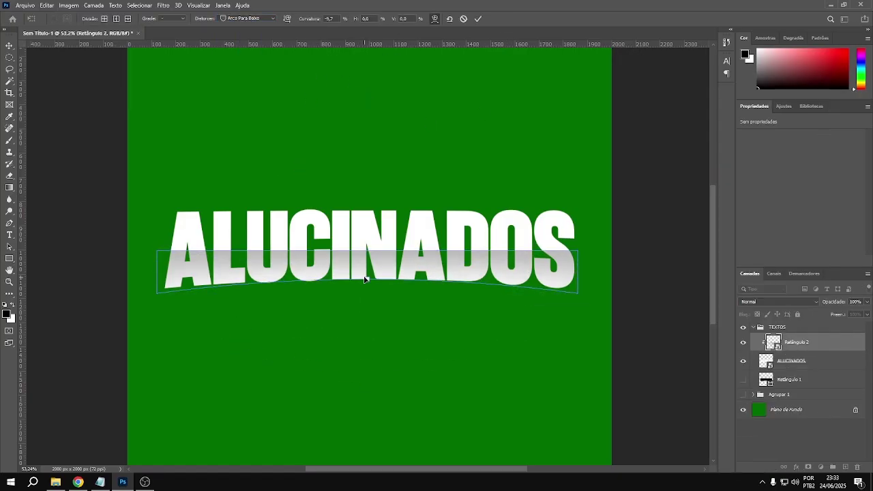
pyautogui.click(247, 18)
pyautogui.click(239, 43)
pyautogui.moveTo(375, 176)
pyautogui.mouseDown()
pyautogui.moveTo(360, 250)
pyautogui.moveTo(365, 244)
pyautogui.mouseUp()
pyautogui.click(478, 19)
pyautogui.scroll(3, 311, 253)
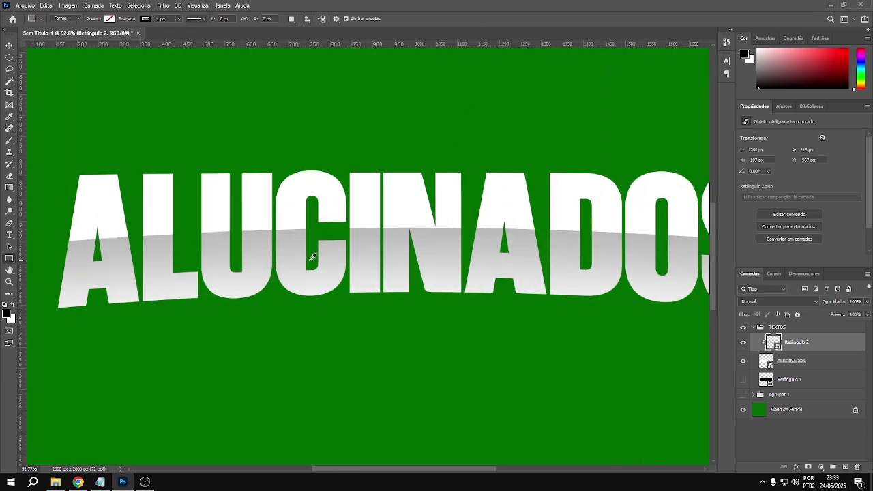
pyautogui.scroll(-2, 311, 253)
# - Give the ALUCINADOS text a thin white Stroke layer style
pyautogui.doubleClick(791, 361)
pyautogui.click(473, 213)
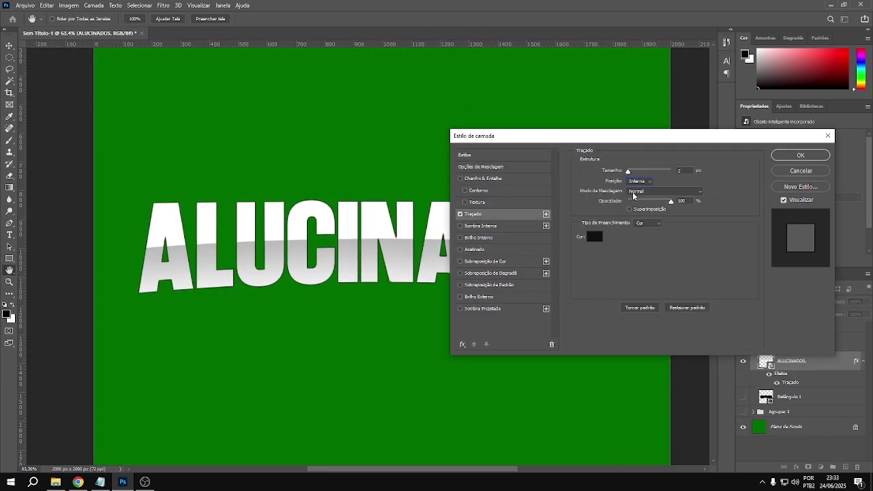
pyautogui.moveTo(628, 171); pyautogui.dragTo(624, 176)
pyautogui.click(593, 236)
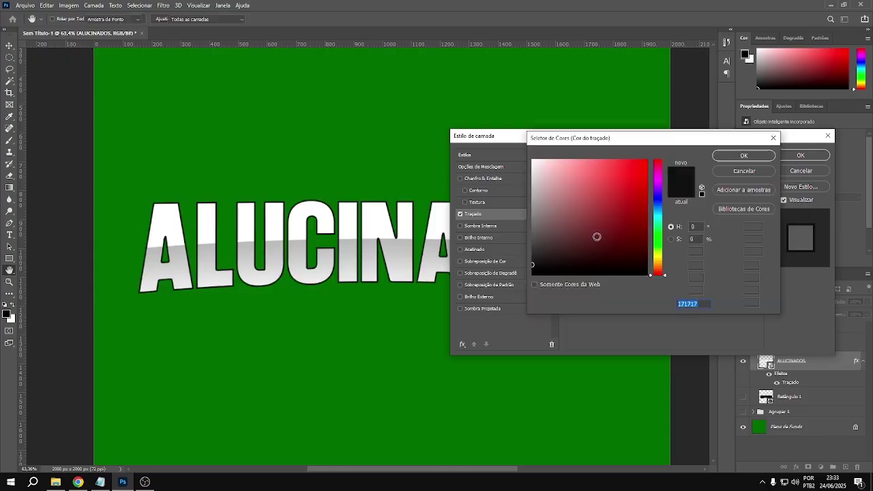
pyautogui.click(533, 160)
pyautogui.click(742, 156)
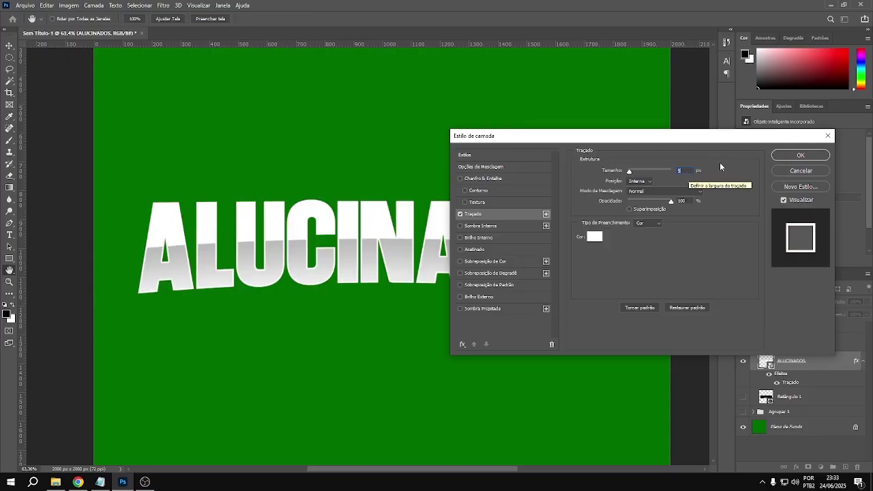
pyautogui.press('Return')
# - Show the black banner rectangle again and begin reshaping it with Free Transform
pyautogui.press('u')
pyautogui.scroll(-1, 659, 211)
pyautogui.click(743, 397)
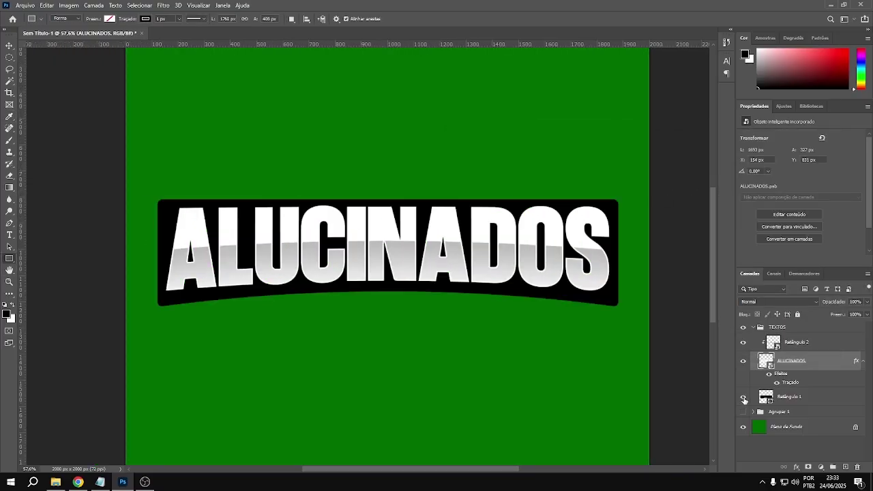
pyautogui.click(792, 392)
pyautogui.hotkey('ctrl', 't')
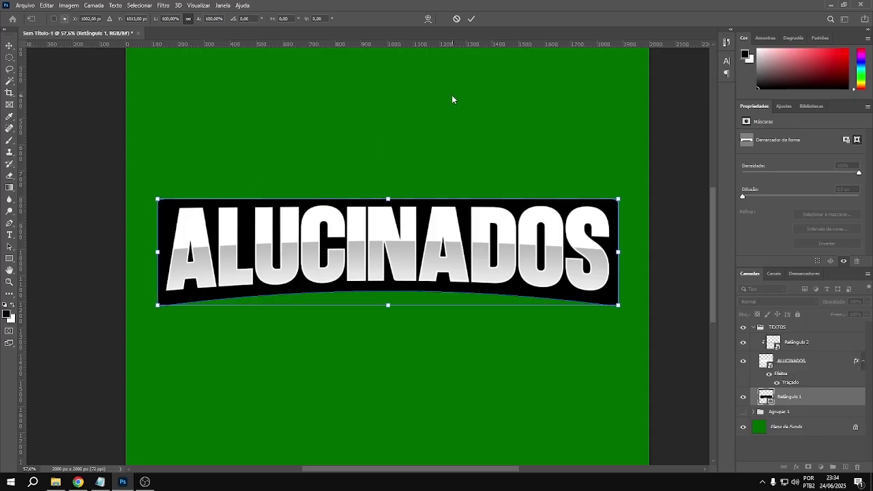
pyautogui.click(470, 18)
pyautogui.hotkey('ctrl', 't')
# - Distort the black banner by pulling its four corners and left edge inward
pyautogui.moveTo(618, 200); pyautogui.dragTo(609, 201)
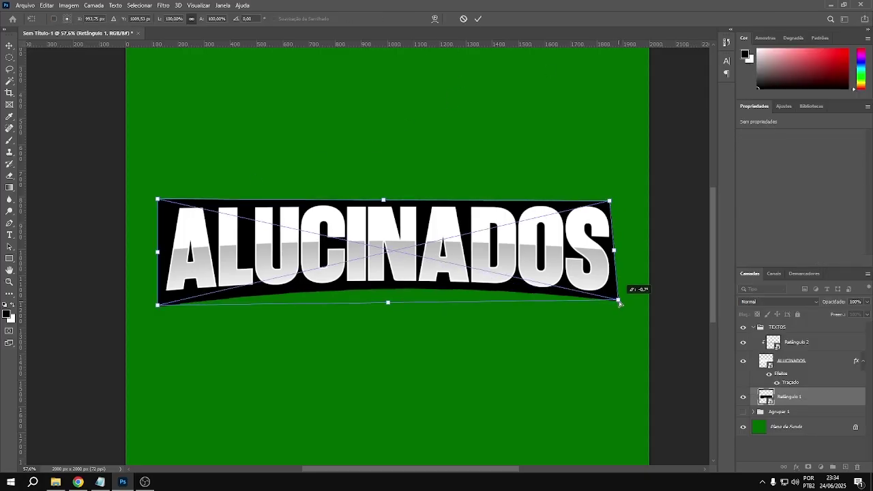
pyautogui.moveTo(618, 305); pyautogui.dragTo(618, 299)
pyautogui.moveTo(158, 200); pyautogui.dragTo(174, 207)
pyautogui.moveTo(157, 306); pyautogui.dragTo(159, 300)
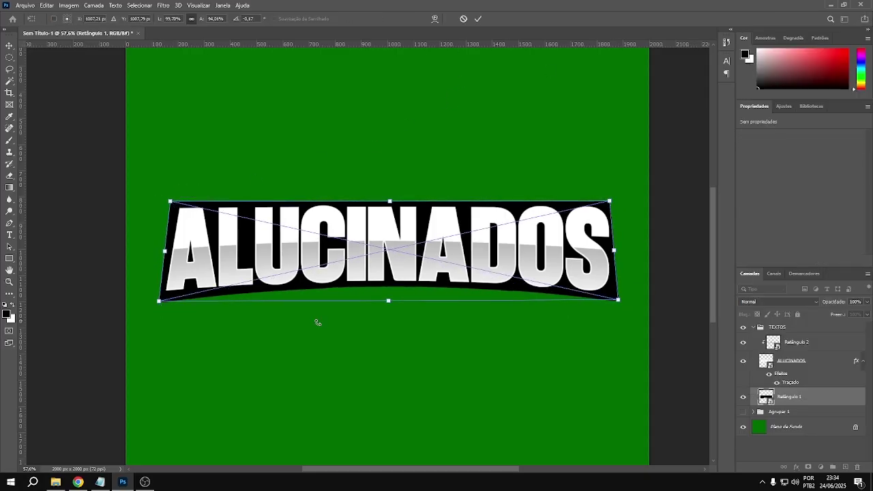
pyautogui.moveTo(618, 298); pyautogui.dragTo(618, 301)
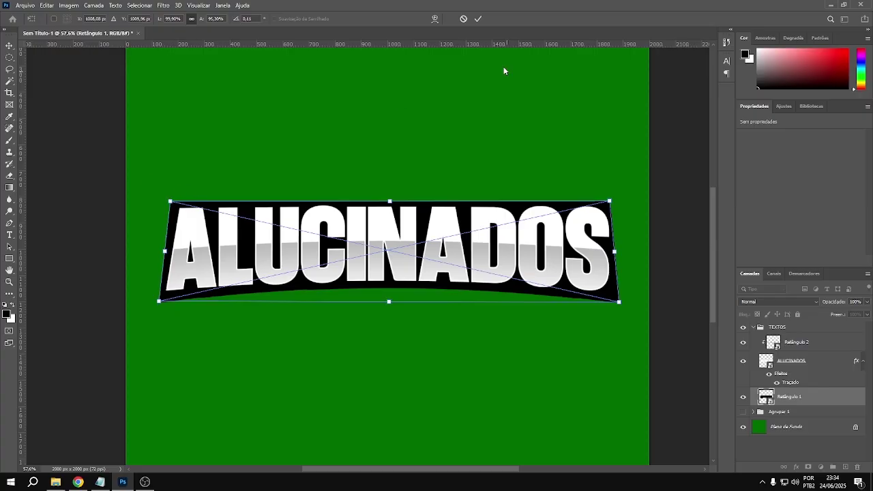
pyautogui.moveTo(172, 201); pyautogui.dragTo(179, 203)
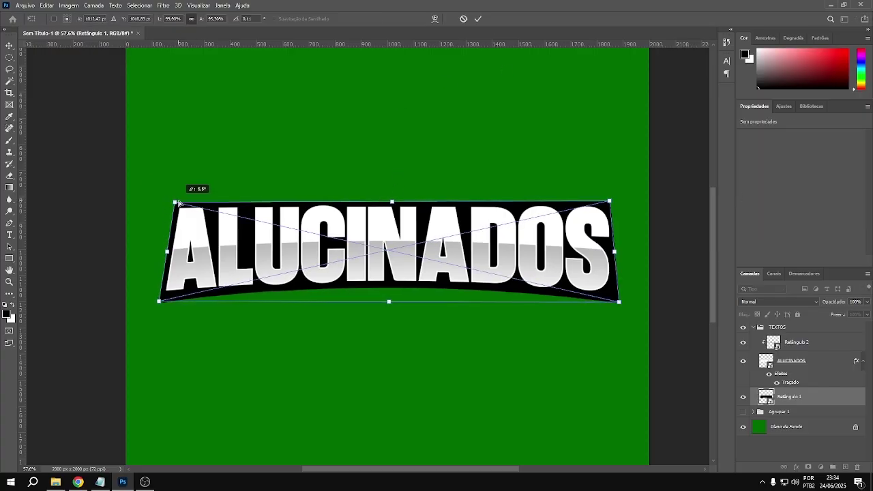
pyautogui.moveTo(165, 252); pyautogui.dragTo(170, 253)
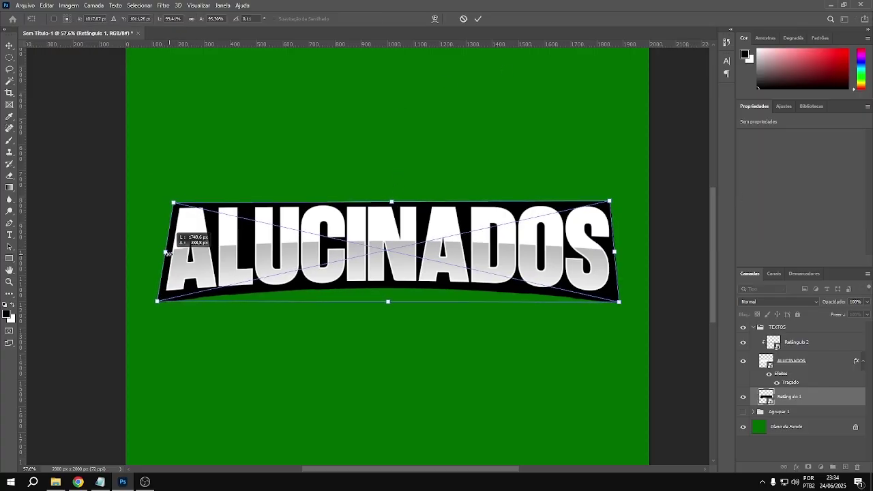
pyautogui.scroll(2, 170, 253)
pyautogui.scroll(2, 170, 253)
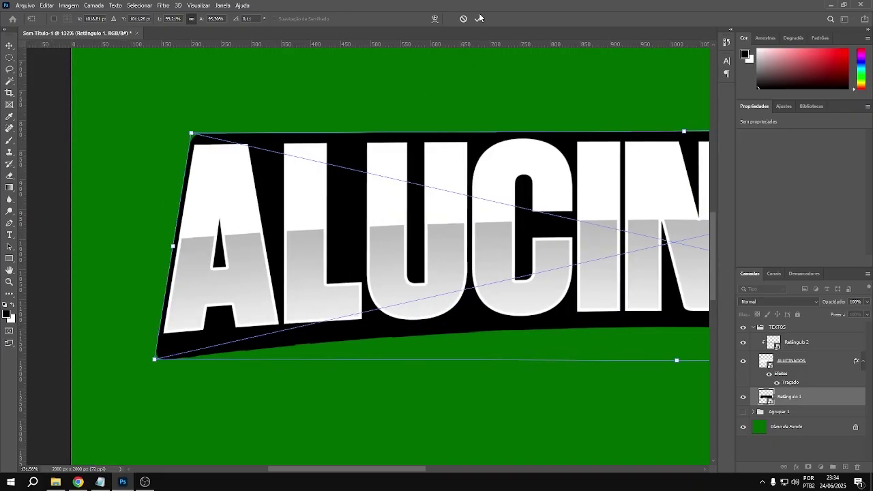
pyautogui.click(478, 19)
pyautogui.scroll(-2, 468, 288)
pyautogui.scroll(3, 555, 249)
# - Narrow the banner's right edge and pull its bottom-right corner up and in
pyautogui.hotkey('ctrl', 't')
pyautogui.moveTo(536, 238); pyautogui.dragTo(530, 239)
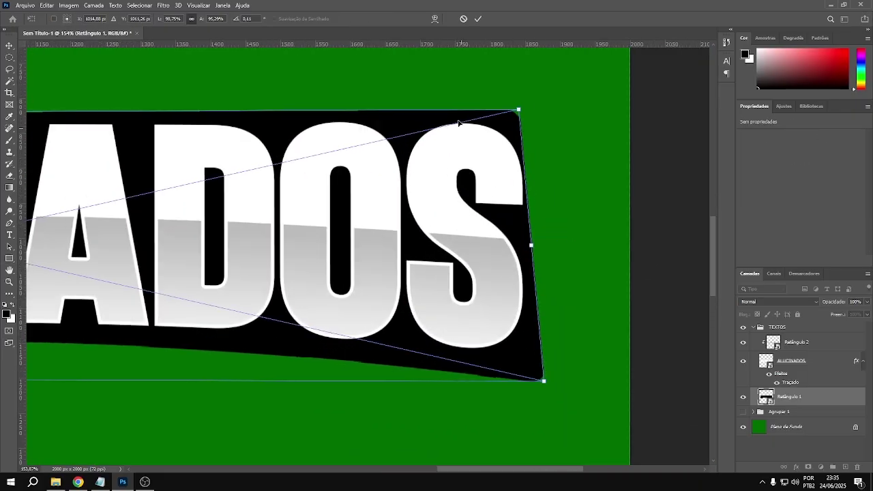
pyautogui.press('Return')
pyautogui.scroll(-5, 318, 286)
pyautogui.hotkey('ctrl', 't')
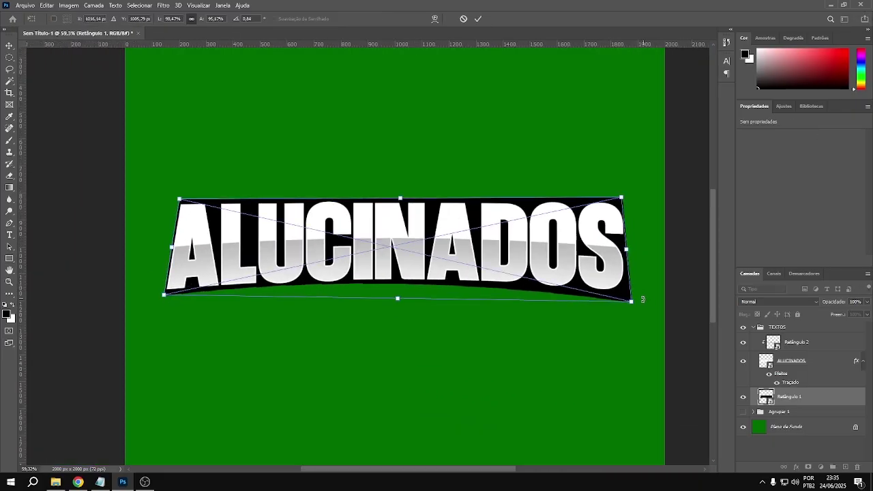
pyautogui.moveTo(632, 304); pyautogui.dragTo(631, 299)
pyautogui.click(477, 19)
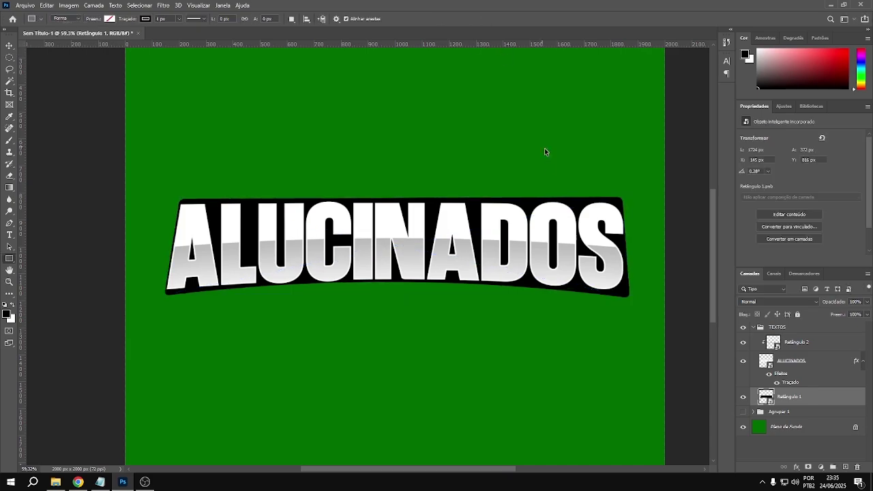
# - Warp the banner's bottom edge into a curve hugging ALUCINADOS, about 1736 × 390 px
pyautogui.hotkey('ctrl', 't')
pyautogui.scroll(5, 591, 216)
pyautogui.scroll(-5, 478, 204)
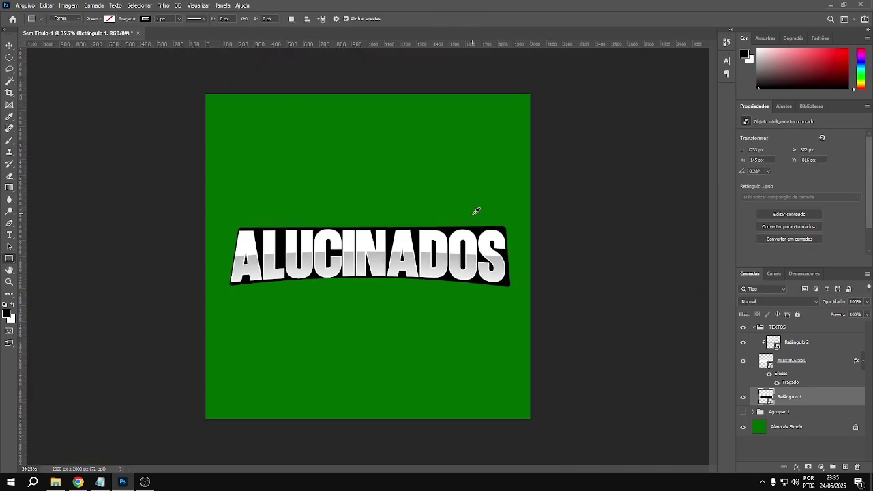
pyautogui.scroll(2, 473, 208)
pyautogui.moveTo(347, 303)
pyautogui.mouseDown()
pyautogui.moveTo(347, 294)
pyautogui.moveTo(347, 305)
pyautogui.mouseUp()
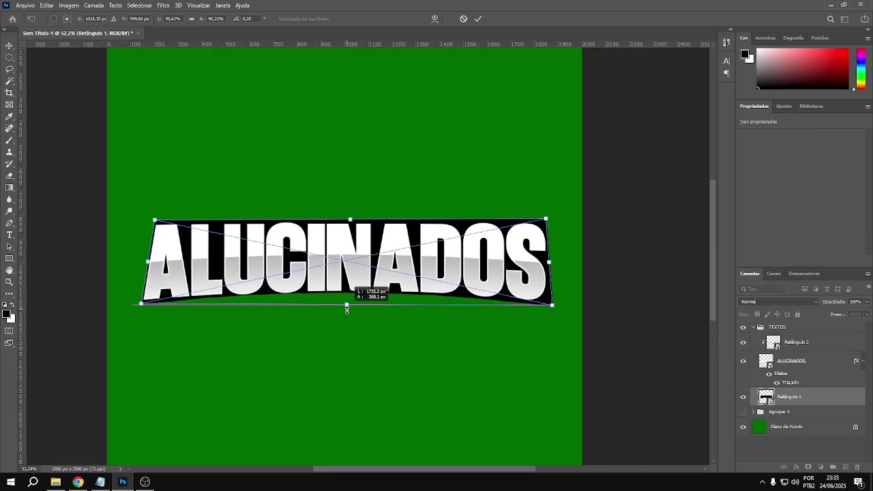
pyautogui.press('Return')
pyautogui.click(146, 484)
pyautogui.click(148, 487)
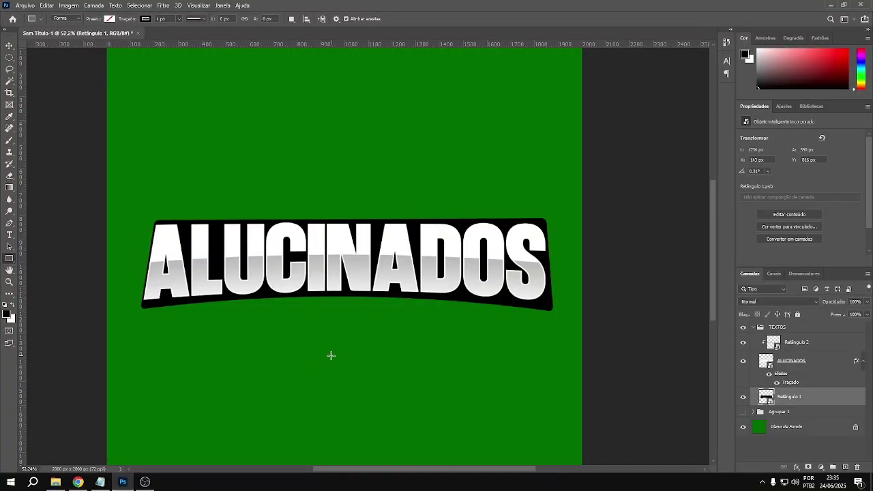
# - Rotate Rectangle 1 slightly and warp its bottom edge lower, to about 1736 × 379 px
pyautogui.hotkey('ctrl', 't')
pyautogui.moveTo(551, 307); pyautogui.dragTo(552, 309)
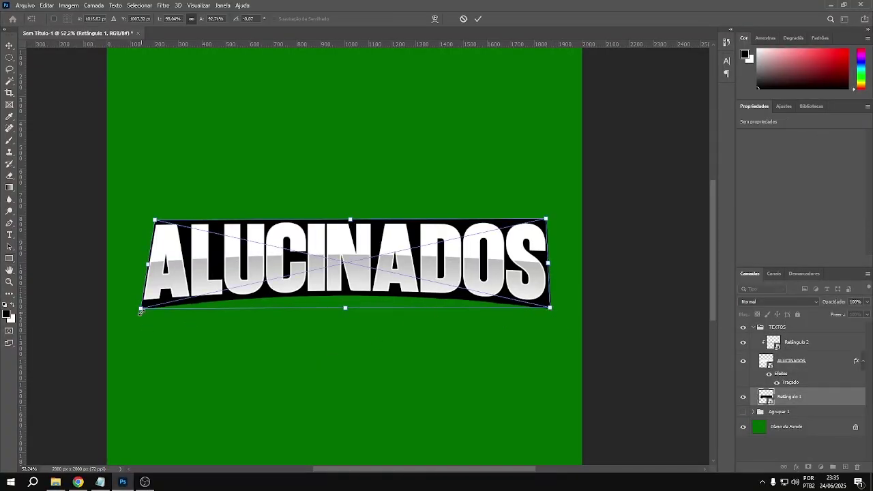
pyautogui.moveTo(140, 310); pyautogui.dragTo(142, 308)
pyautogui.click(434, 18)
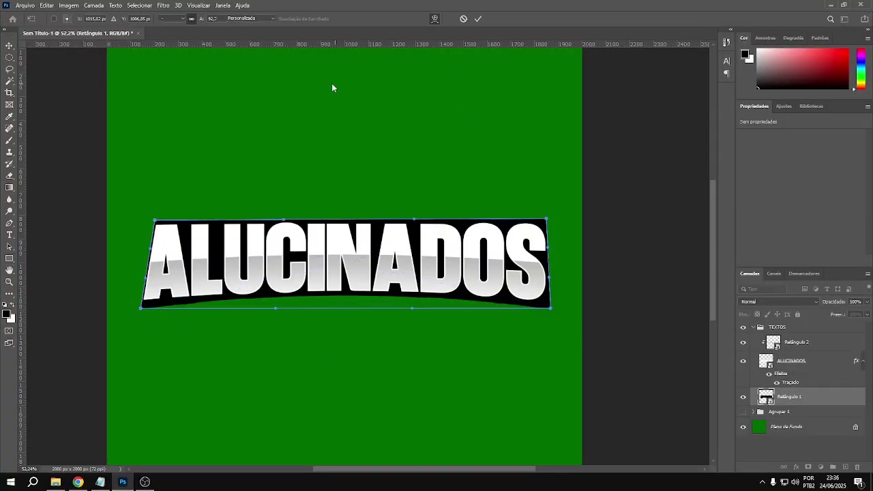
pyautogui.click(246, 19)
pyautogui.moveTo(277, 309); pyautogui.dragTo(272, 317)
pyautogui.moveTo(412, 309); pyautogui.dragTo(412, 317)
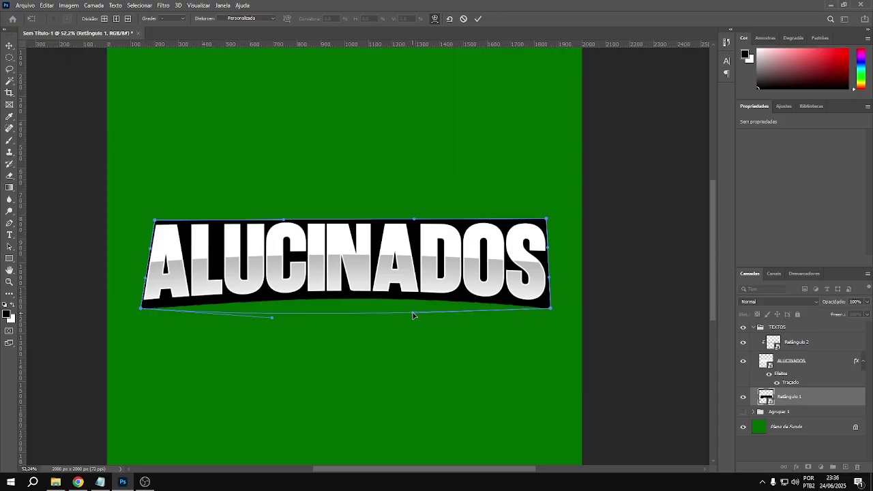
pyautogui.click(480, 19)
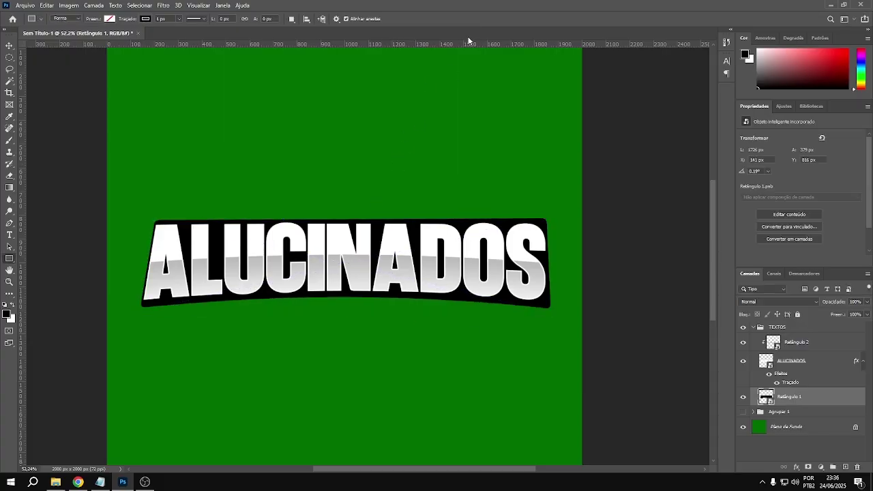
# - Collapse TEXTOS, expand and show the Agrupar 1 group, and hide the Coqueiro palm
pyautogui.click(749, 414)
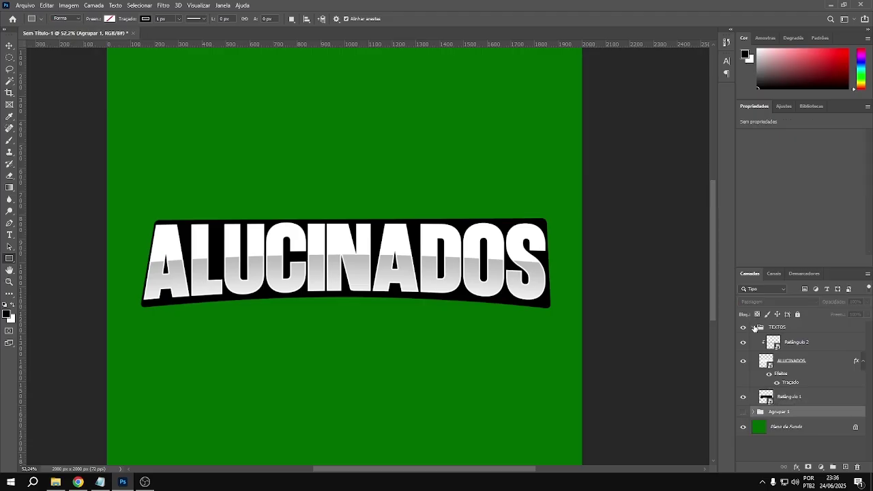
pyautogui.click(753, 328)
pyautogui.click(742, 339)
pyautogui.click(742, 353)
pyautogui.click(743, 372)
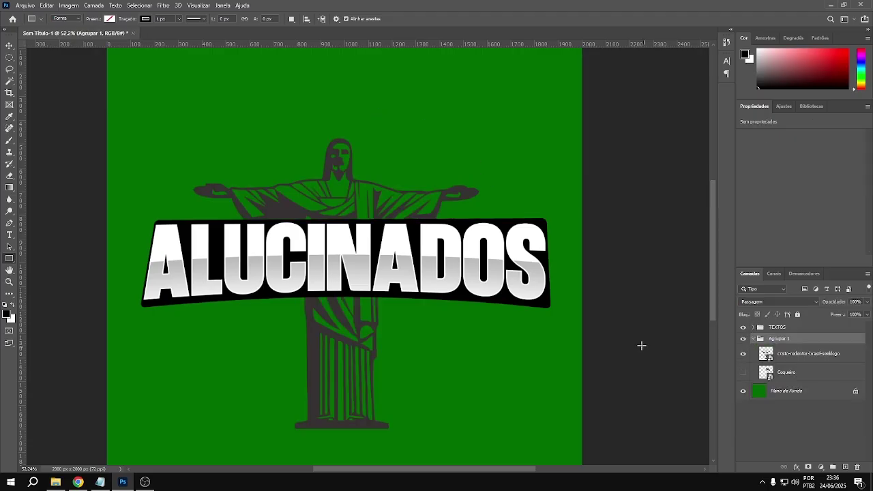
# - Centre the Cristo statue and banner horizontally, scaling the statue to about 1027 × 1043 px
pyautogui.click(808, 353)
pyautogui.hotkey('ctrl', 't')
pyautogui.moveTo(478, 139)
pyautogui.mouseDown()
pyautogui.moveTo(416, 202)
pyautogui.moveTo(449, 149)
pyautogui.mouseUp()
pyautogui.click(476, 19)
pyautogui.hotkey('ctrl', 'a')
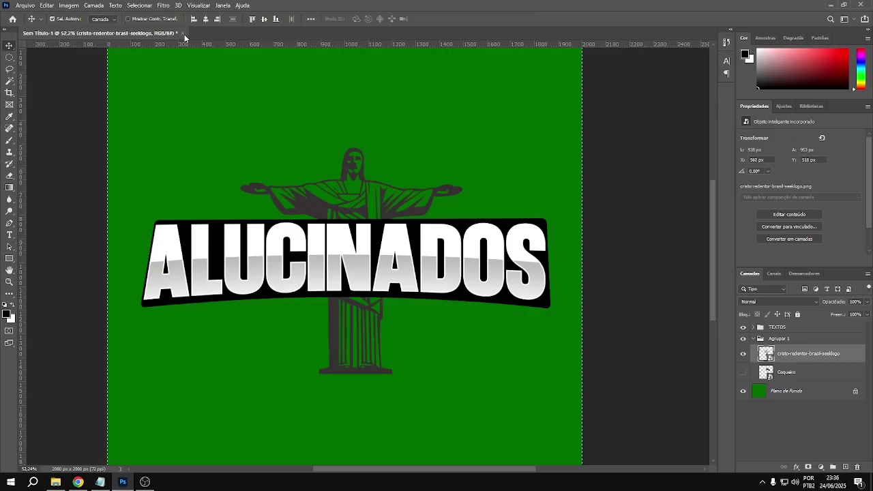
pyautogui.click(206, 19)
pyautogui.click(776, 328)
pyautogui.click(204, 21)
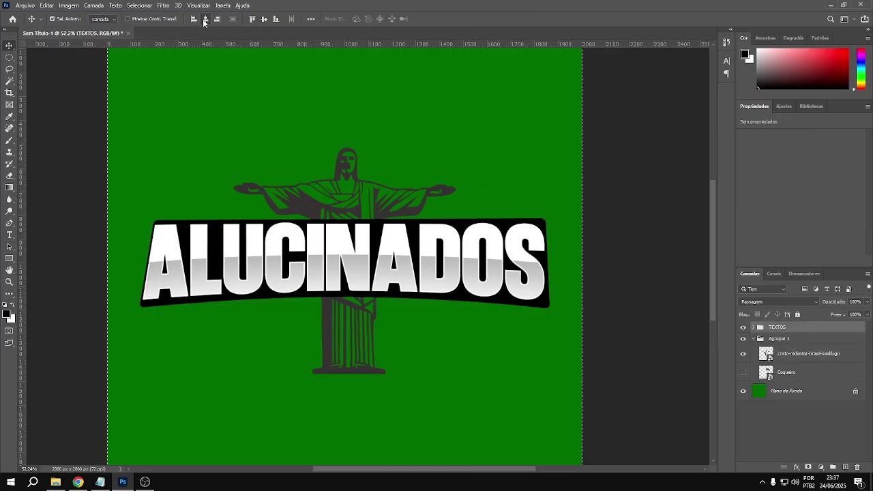
pyautogui.click(803, 355)
pyautogui.hotkey('ctrl', 't')
pyautogui.moveTo(344, 374); pyautogui.dragTo(344, 398)
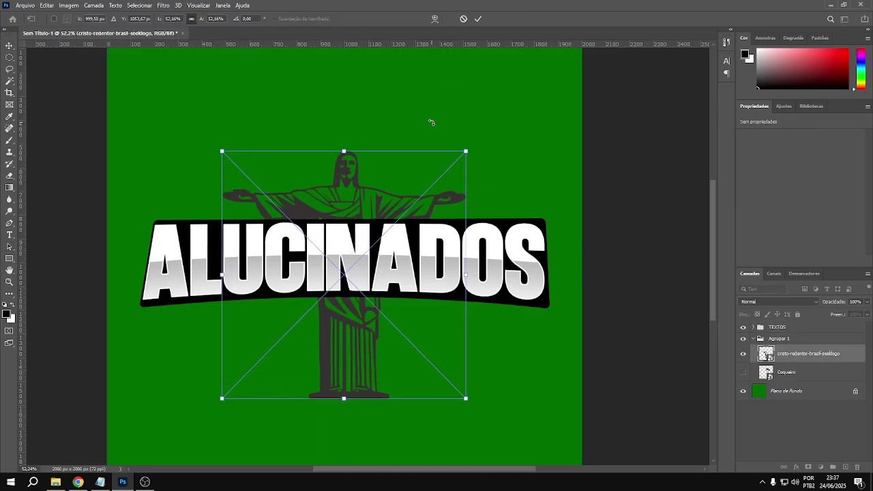
pyautogui.press('Return')
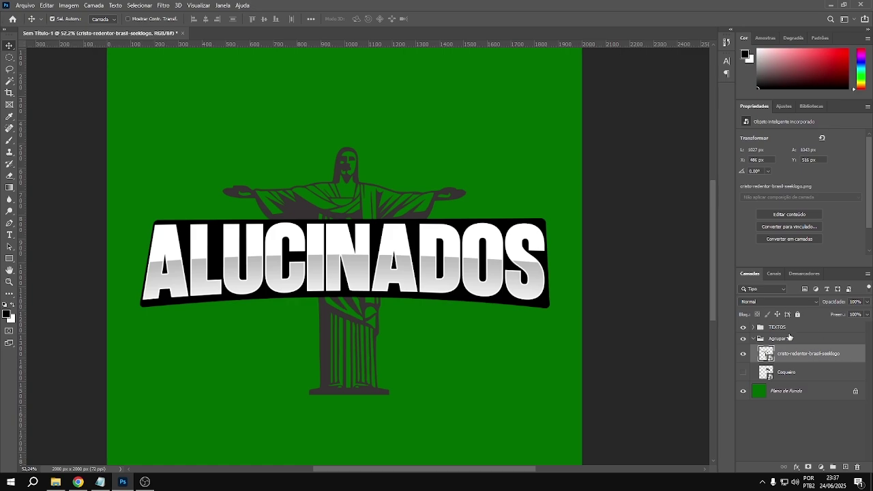
# - Give the Cristo statue layer a white Color Overlay layer style
pyautogui.doubleClick(789, 337)
pyautogui.click(711, 171)
pyautogui.click(574, 157)
pyautogui.click(756, 163)
pyautogui.click(750, 151)
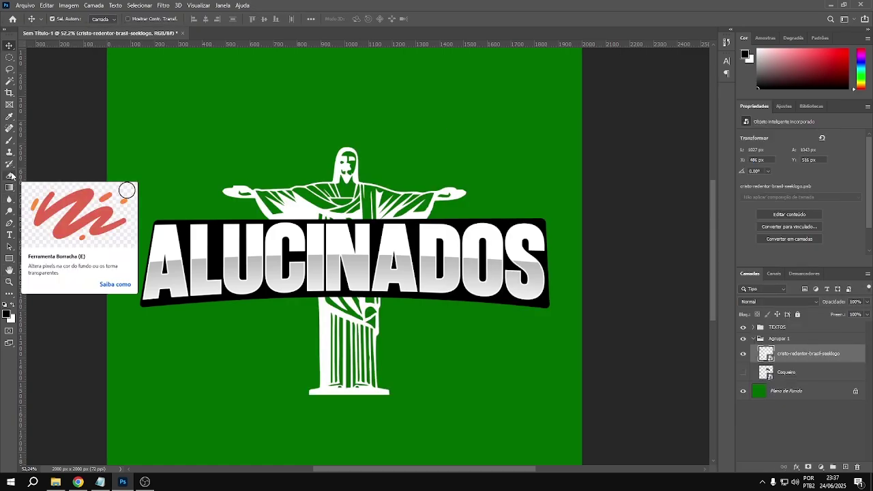
# - On a new layer, brush black into the green gaps along both sleeves
pyautogui.click(9, 140)
pyautogui.click(845, 467)
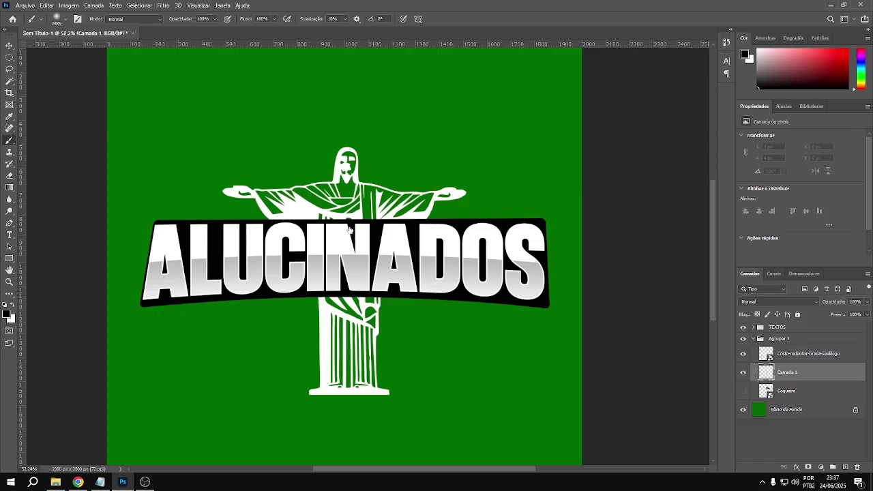
pyautogui.scroll(3, 348, 198)
pyautogui.scroll(2, 247, 164)
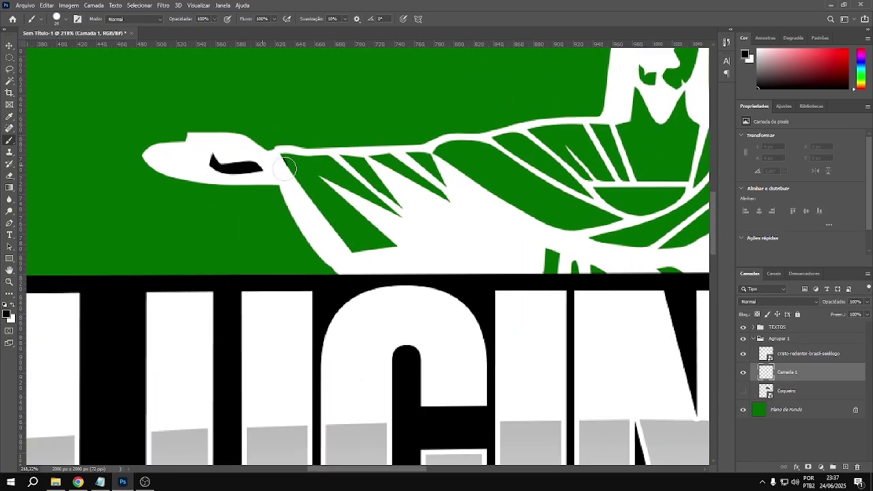
pyautogui.moveTo(390, 247); pyautogui.dragTo(352, 226)
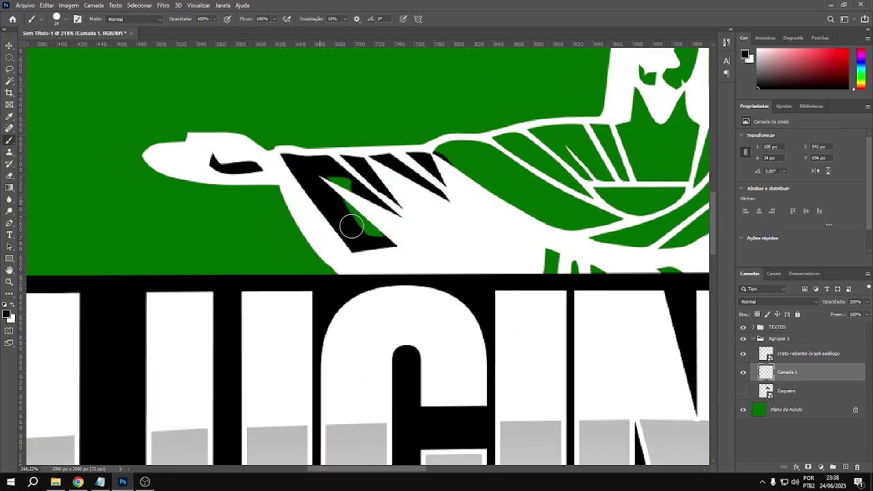
pyautogui.scroll(-8, 616, 279)
pyautogui.scroll(7, 539, 215)
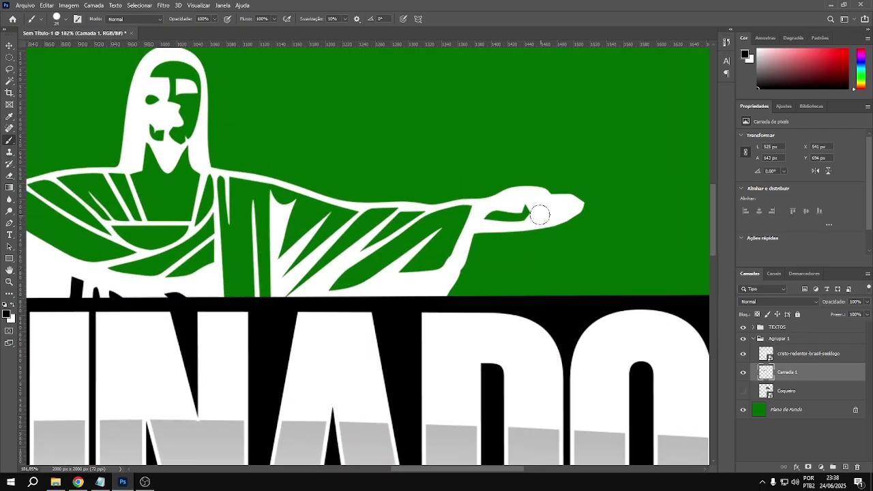
pyautogui.moveTo(445, 216); pyautogui.dragTo(409, 250)
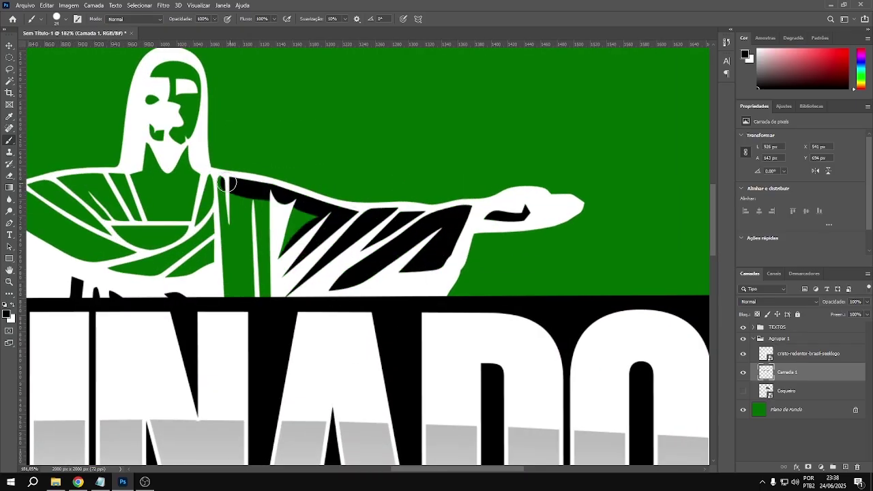
pyautogui.moveTo(227, 183); pyautogui.dragTo(226, 294)
pyautogui.moveTo(271, 266); pyautogui.dragTo(237, 315)
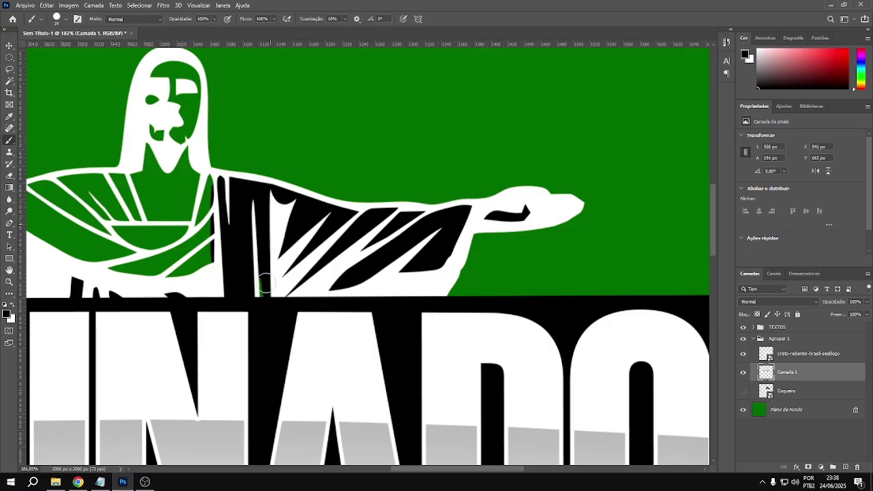
# - Paint black around the head and across the chest, then hide the ALUCINADOS banner group
pyautogui.scroll(-5, 426, 239)
pyautogui.scroll(-1, 426, 239)
pyautogui.scroll(5, 452, 179)
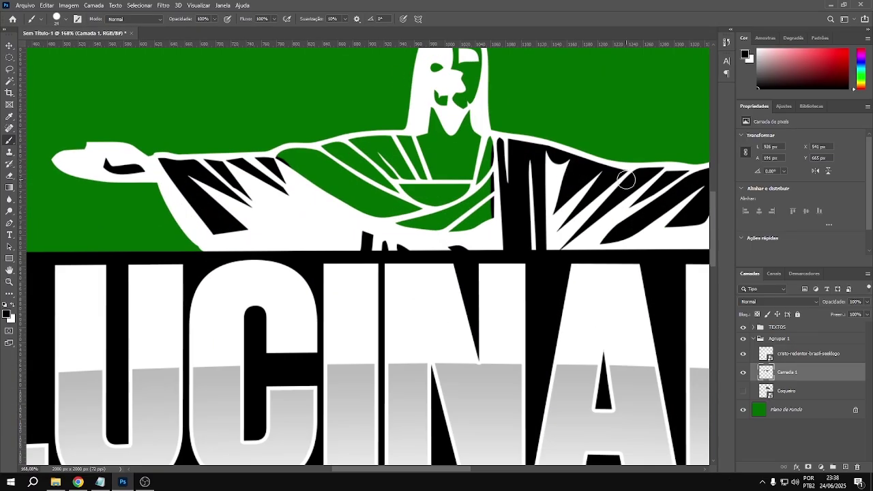
pyautogui.scroll(1, 452, 179)
pyautogui.scroll(1, 452, 179)
pyautogui.moveTo(438, 108); pyautogui.dragTo(476, 129)
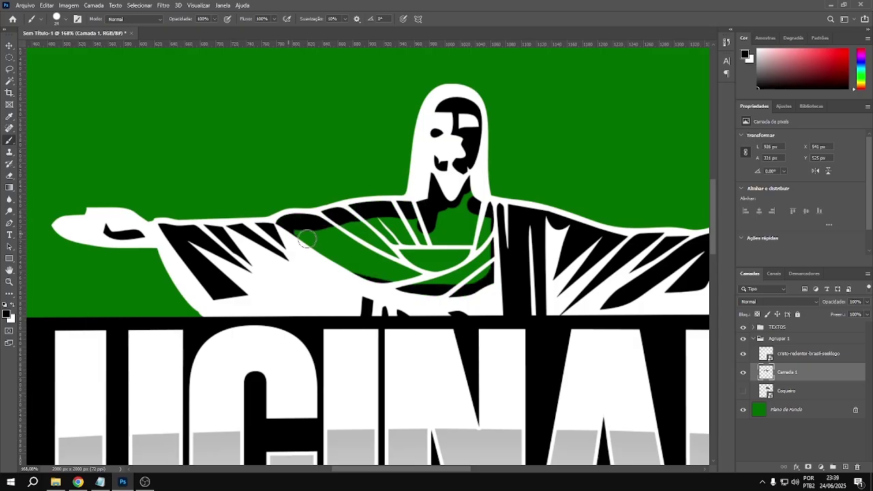
pyautogui.moveTo(307, 238); pyautogui.dragTo(352, 270)
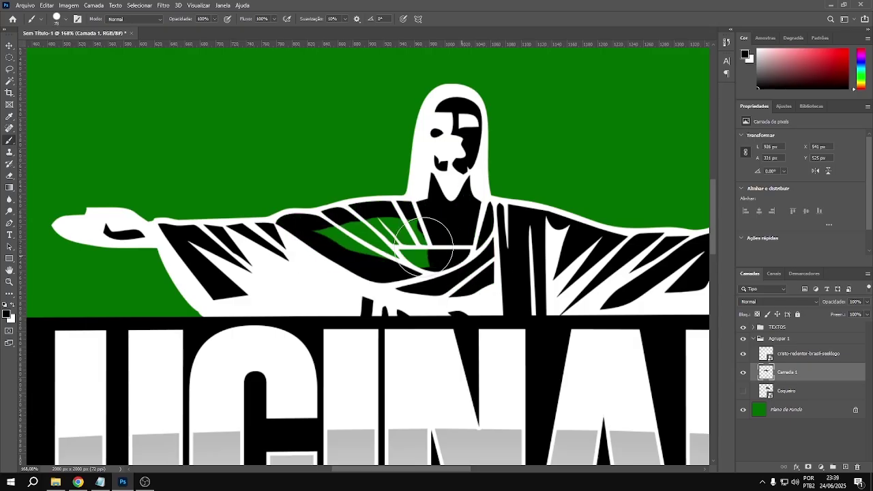
pyautogui.scroll(-6, 328, 175)
pyautogui.click(742, 372)
pyautogui.click(742, 372)
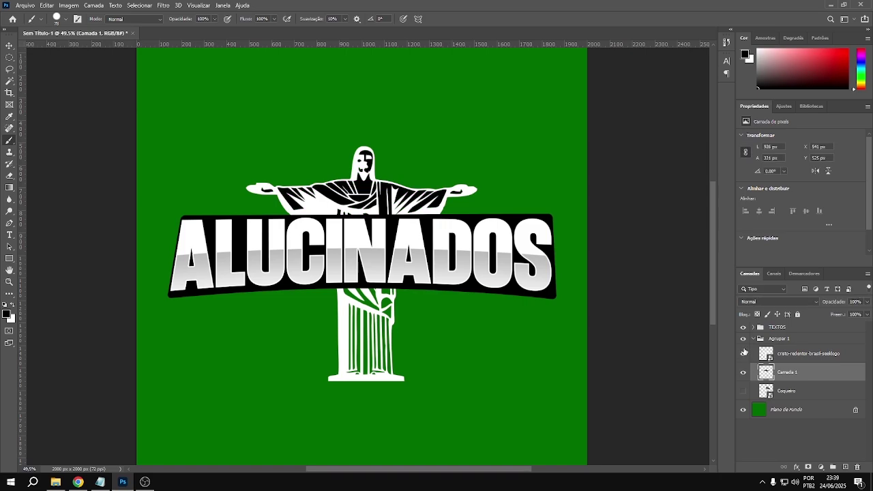
pyautogui.click(742, 327)
pyautogui.scroll(2, 393, 246)
# - Paint black over the torso, show the banner again, and merge Camada 1 into the statue
pyautogui.moveTo(348, 213); pyautogui.dragTo(344, 257)
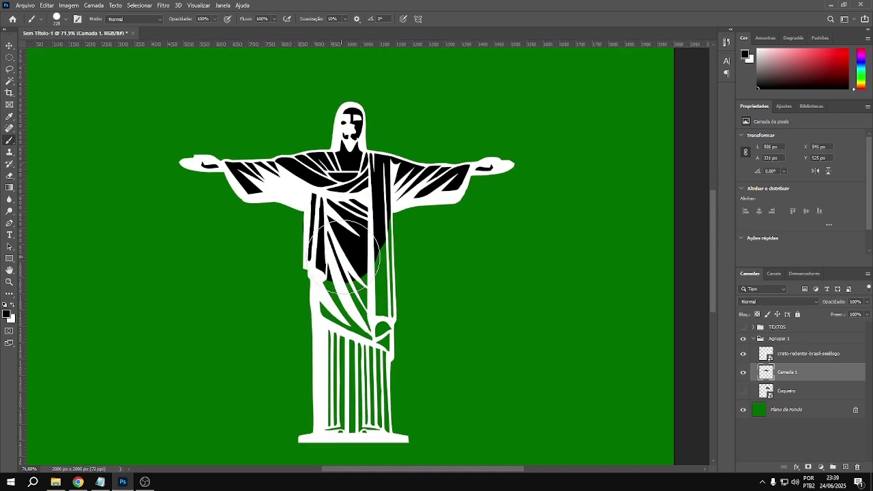
pyautogui.click(743, 328)
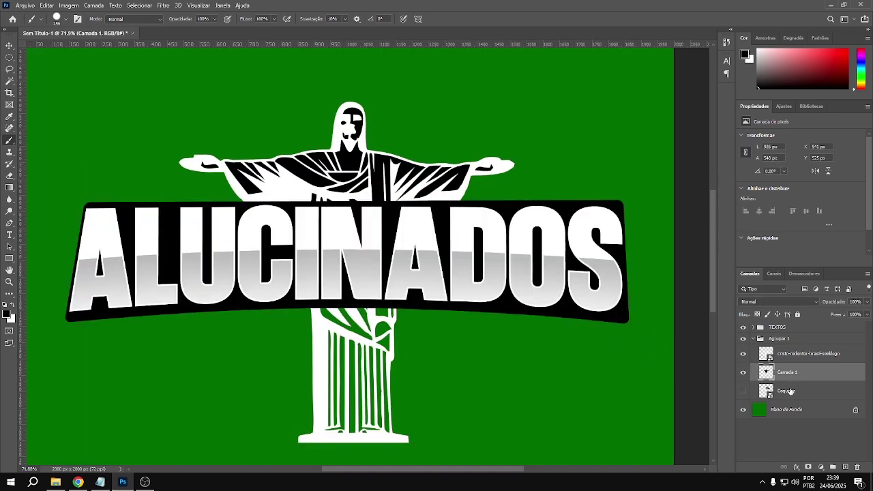
pyautogui.keyDown('ctrl'); pyautogui.click(790, 354); pyautogui.keyUp('ctrl')
pyautogui.hotkey('ctrl', 'e')
# - Marquee-select the statue's lower body below the banner with the Rectangular Marquee
pyautogui.rightClick(790, 353)
pyautogui.rightClick(8, 58)
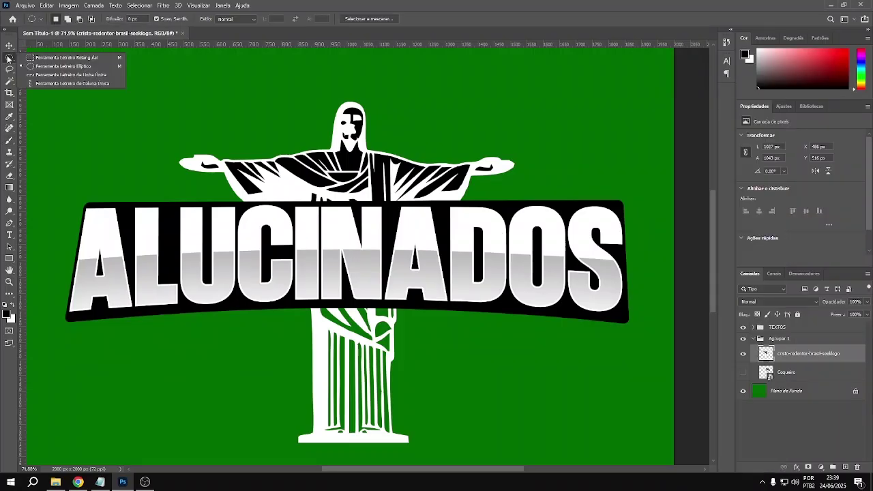
pyautogui.click(67, 57)
pyautogui.keyDown('alt'); pyautogui.scroll(2, 242, 203); pyautogui.keyUp('alt')
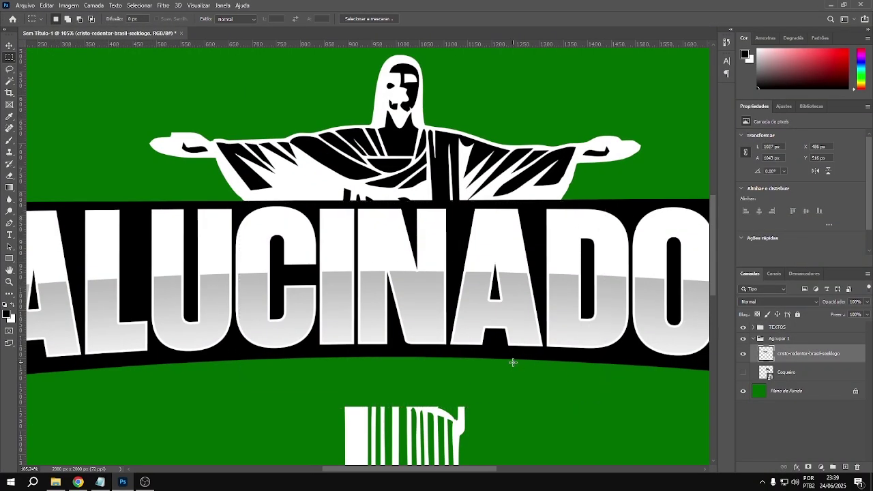
pyautogui.keyDown('alt'); pyautogui.scroll(-4, 511, 362); pyautogui.keyUp('alt')
pyautogui.moveTo(281, 278); pyautogui.dragTo(484, 429)
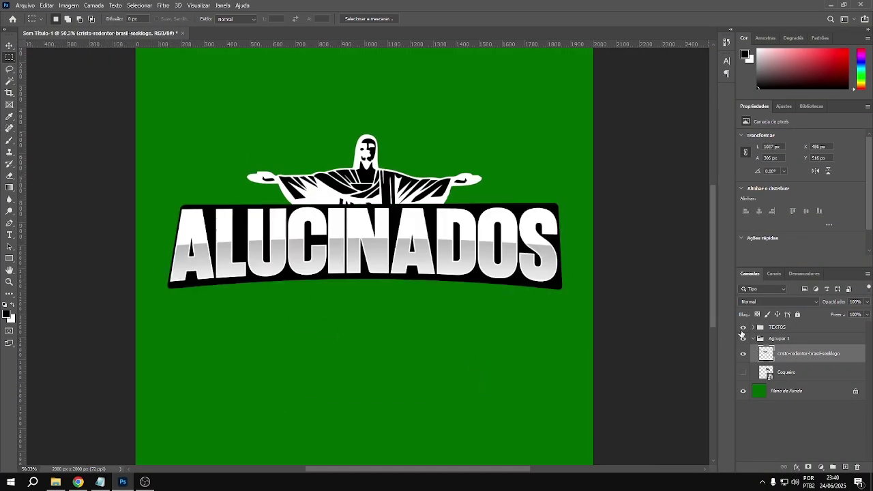
# - Convert the statue to a smart object named Cristo Redentor and add a layer atop TEXTOS
pyautogui.rightClick(790, 353)
pyautogui.click(688, 266)
pyautogui.doubleClick(808, 353)
pyautogui.write('Cristo Redentor')
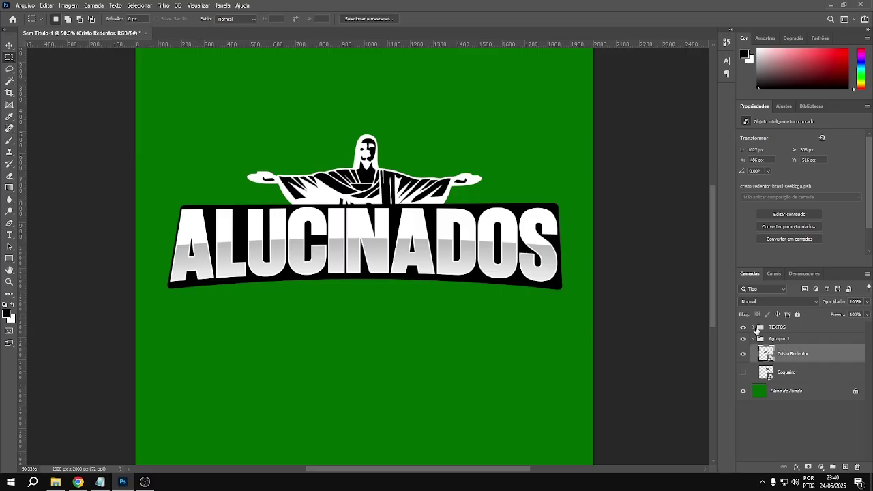
pyautogui.click(755, 327)
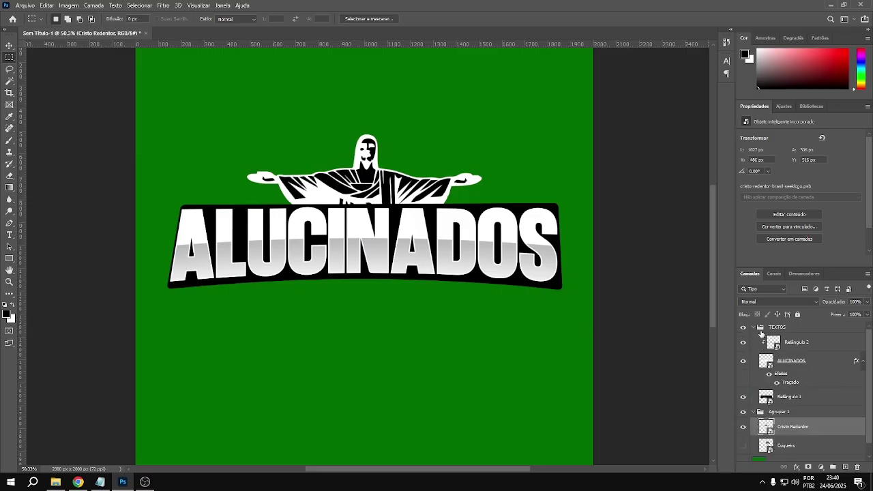
pyautogui.click(791, 342)
pyautogui.click(845, 467)
pyautogui.click(9, 235)
# - Add the RJ text below the banner and enlarge it
pyautogui.click(286, 348)
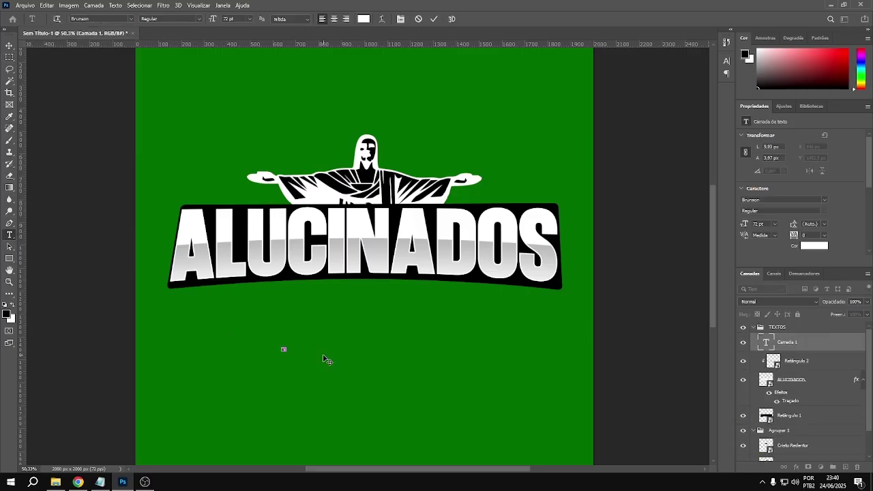
pyautogui.click(296, 333)
pyautogui.write('RJ')
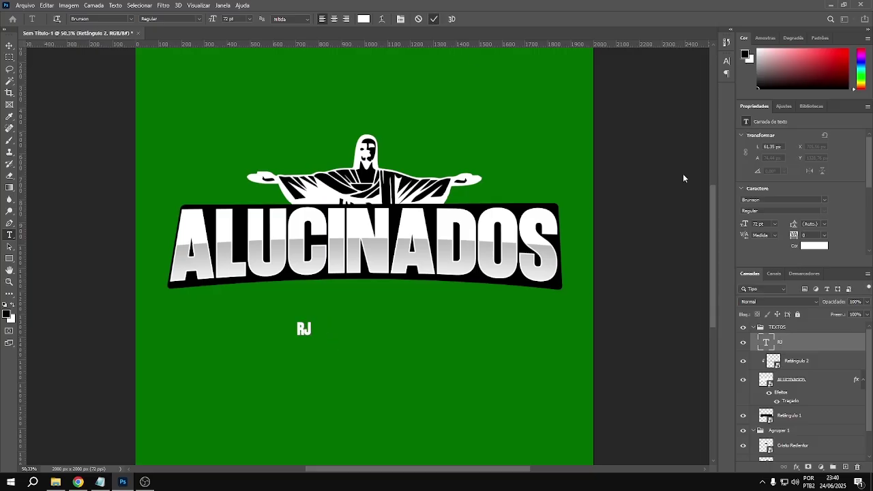
pyautogui.hotkey('ctrl', 'Return')
pyautogui.moveTo(744, 224); pyautogui.dragTo(777, 223)
# - Set the RJ text in the Empires font
pyautogui.press('Down')
pyautogui.press('Down')
pyautogui.press('Down')
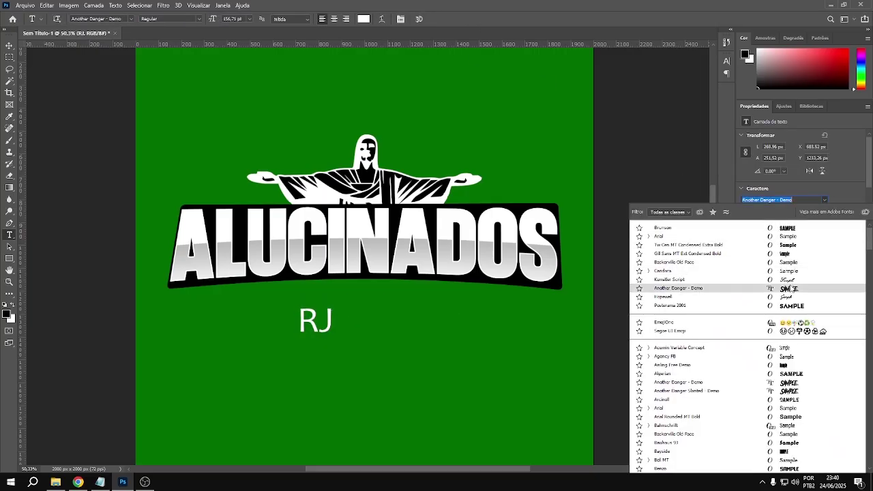
pyautogui.press('Down')
pyautogui.press('Down')
pyautogui.press('Down')
pyautogui.press('Down')
pyautogui.press('Down')
pyautogui.press('Down')
pyautogui.press('Down')
pyautogui.press('Down')
pyautogui.press('Down')
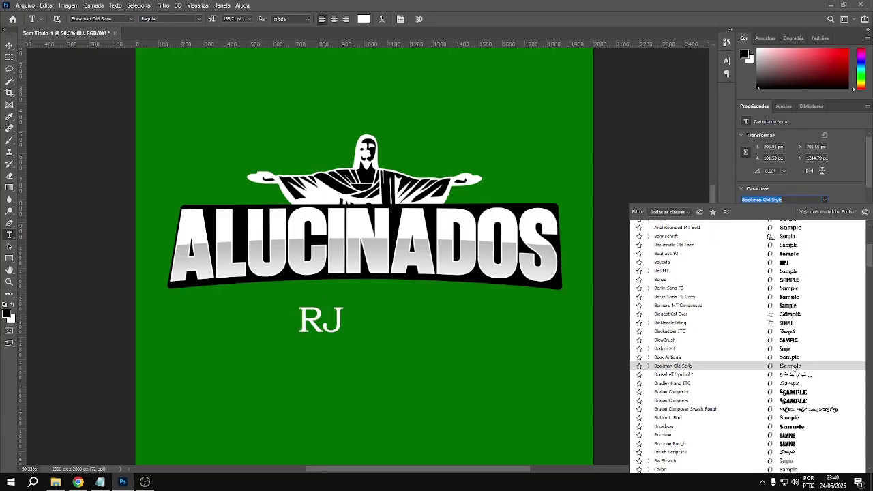
pyautogui.scroll(-1, 785, 269)
pyautogui.scroll(-3, 785, 268)
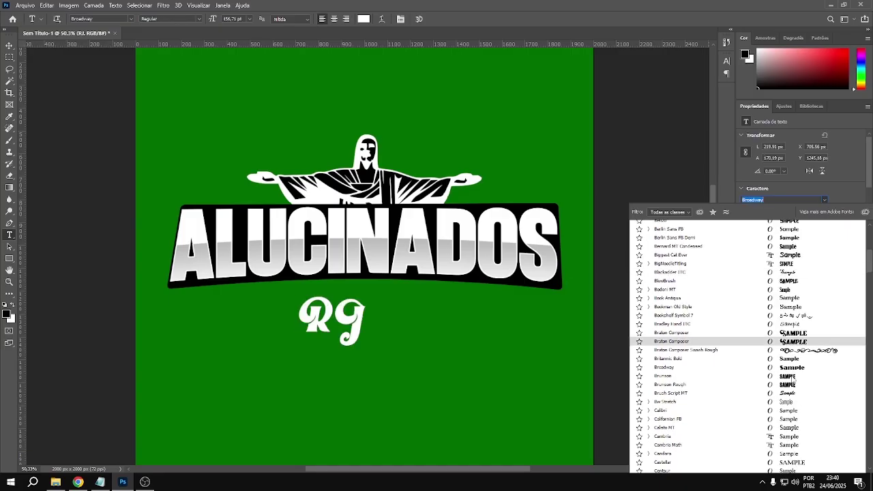
pyautogui.scroll(-3, 786, 293)
pyautogui.scroll(-3, 785, 327)
pyautogui.scroll(-3, 786, 355)
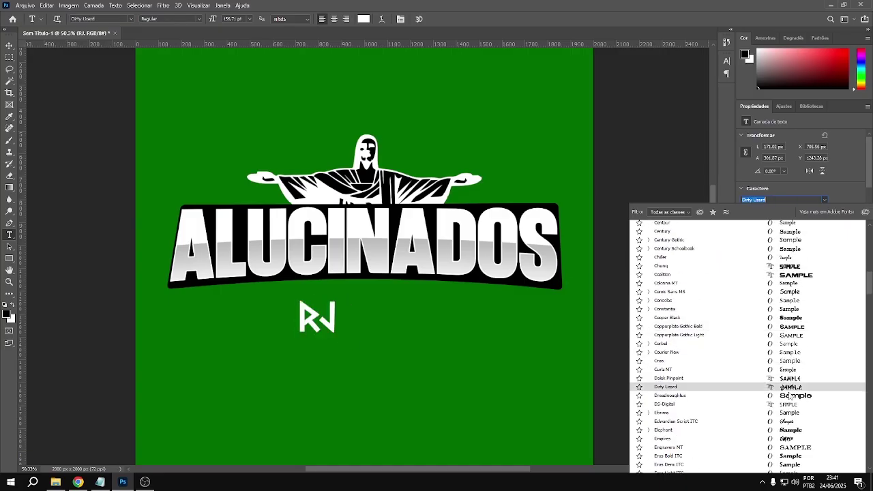
pyautogui.scroll(-1, 790, 399)
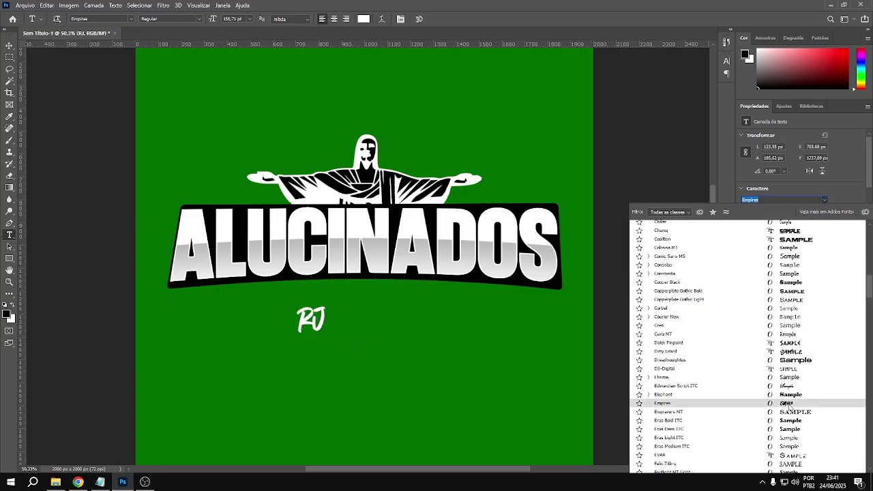
pyautogui.click(790, 403)
# - Scale RJ down and move it up just below ALUCINADOS
pyautogui.hotkey('ctrl', 't')
pyautogui.moveTo(329, 317)
pyautogui.mouseDown()
pyautogui.moveTo(344, 309)
pyautogui.moveTo(367, 315)
pyautogui.mouseUp()
pyautogui.click(471, 19)
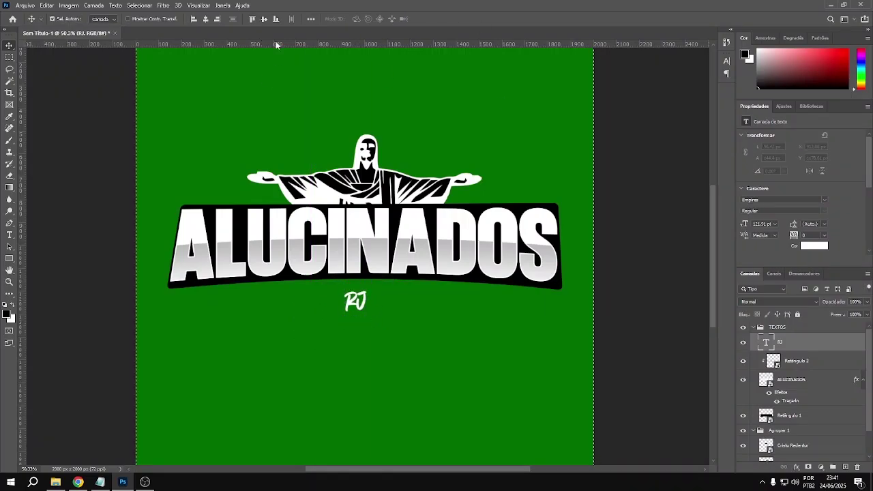
pyautogui.click(804, 327)
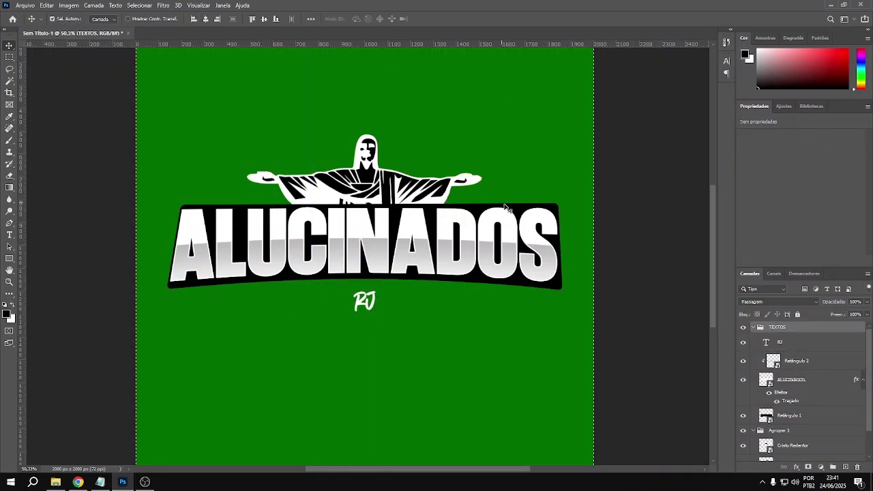
pyautogui.moveTo(364, 300); pyautogui.dragTo(364, 292)
pyautogui.hotkey('ctrl', 't')
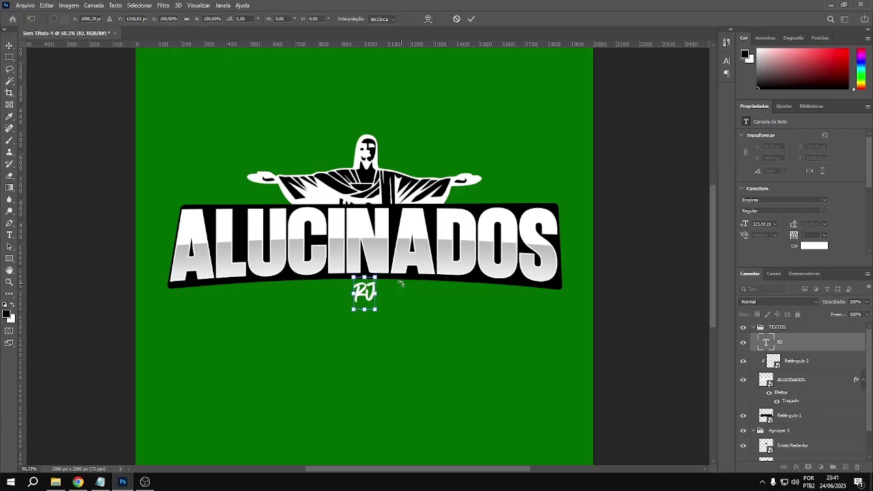
pyautogui.press('Return')
# - Colour the RJ text blue, #006cff
pyautogui.click(814, 246)
pyautogui.write('006cff')
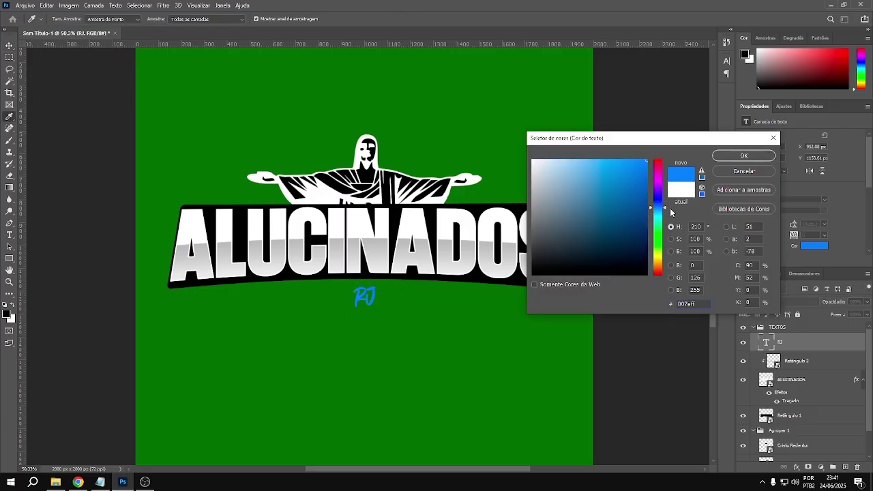
pyautogui.click(743, 156)
pyautogui.rightClick(9, 258)
# - Draw a thin rectangle bar below the logo and fill it blue
pyautogui.click(48, 260)
pyautogui.moveTo(173, 335); pyautogui.dragTo(321, 353)
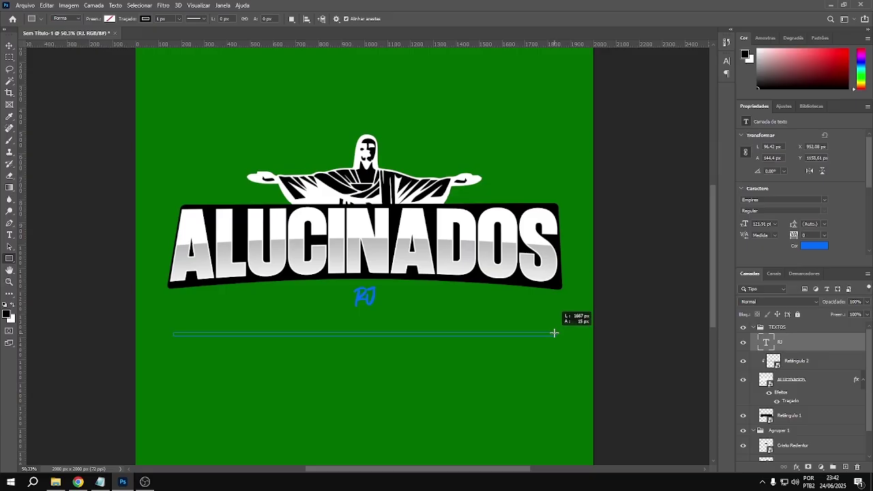
pyautogui.moveTo(554, 333); pyautogui.dragTo(554, 334)
pyautogui.click(109, 19)
pyautogui.click(136, 66)
# - Stretch the blue bar's left end out to the left guide
pyautogui.press('v')
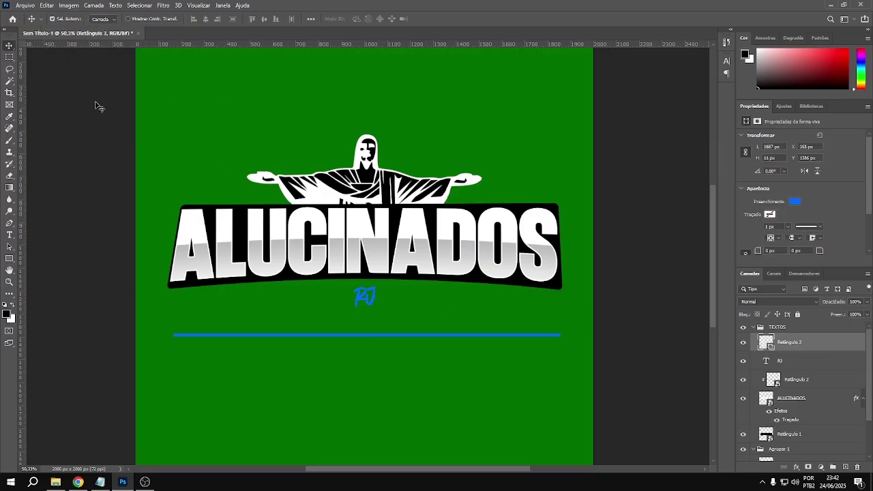
pyautogui.scroll(3, 166, 308)
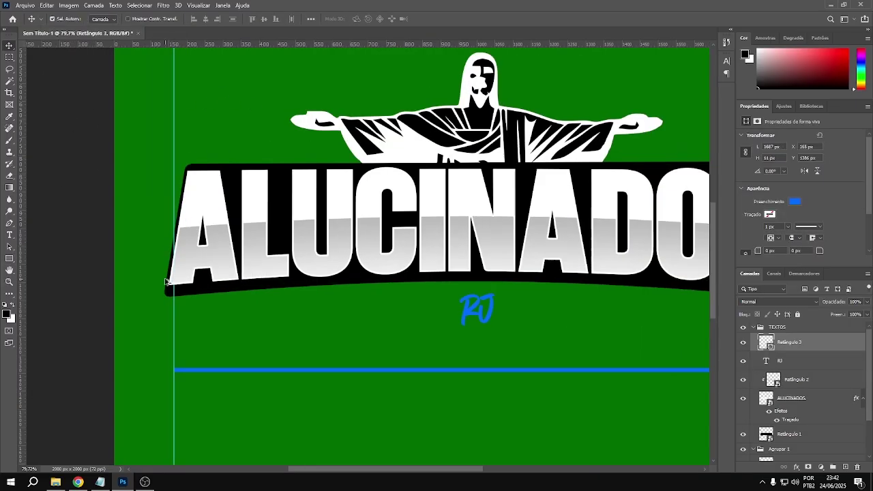
pyautogui.scroll(-5, 604, 360)
pyautogui.scroll(5, 604, 361)
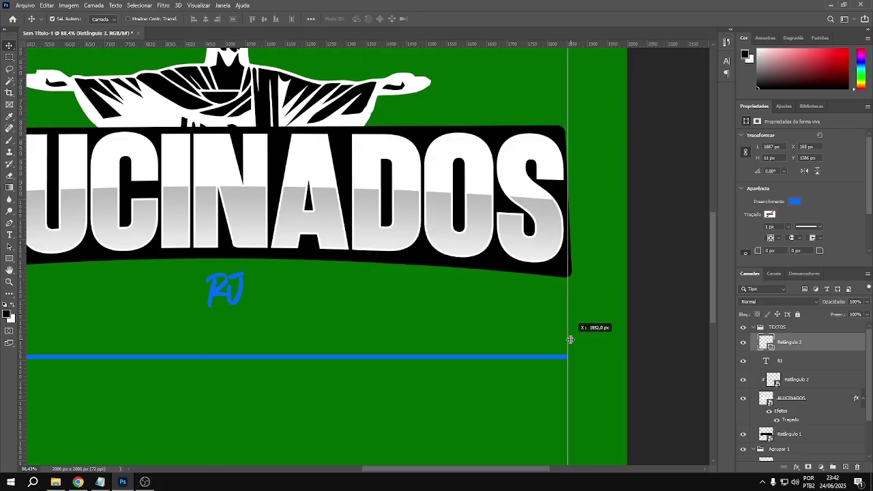
pyautogui.scroll(-5, 570, 339)
pyautogui.scroll(8, 384, 362)
pyautogui.hotkey('ctrl', 't')
pyautogui.moveTo(127, 286); pyautogui.dragTo(111, 286)
pyautogui.scroll(-6, 365, 293)
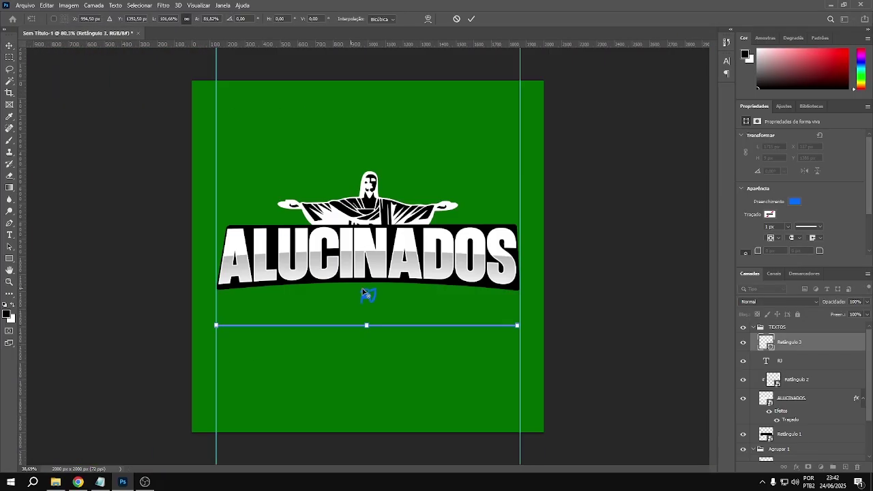
pyautogui.scroll(5, 508, 325)
pyautogui.scroll(-5, 439, 335)
pyautogui.scroll(1, 339, 307)
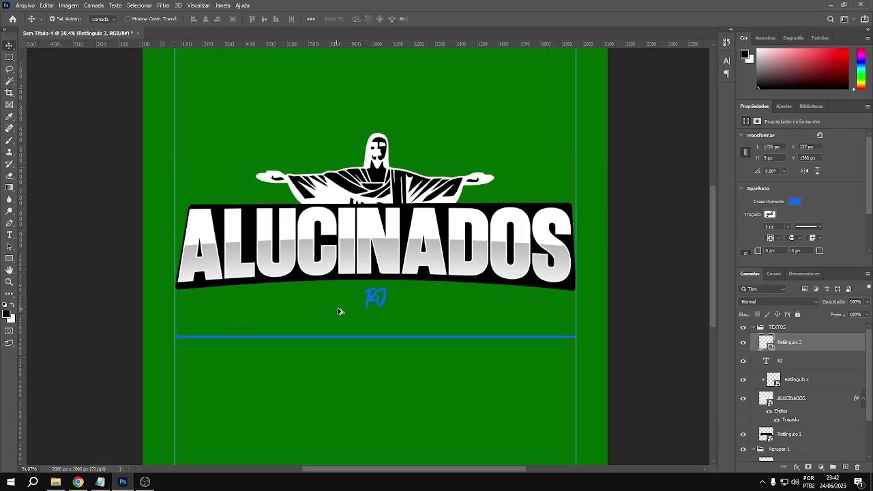
pyautogui.scroll(1, 502, 350)
pyautogui.scroll(-1, 503, 350)
# - Move the line just under RJ and warp it with Arco into a gentle curve
pyautogui.rightClick(673, 273)
pyautogui.press('Escape')
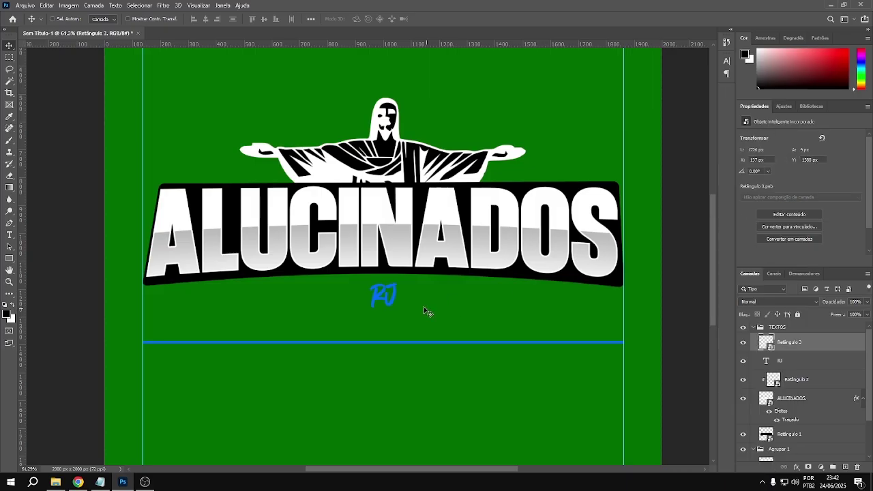
pyautogui.moveTo(409, 378); pyautogui.dragTo(409, 342)
pyautogui.click(435, 19)
pyautogui.click(245, 19)
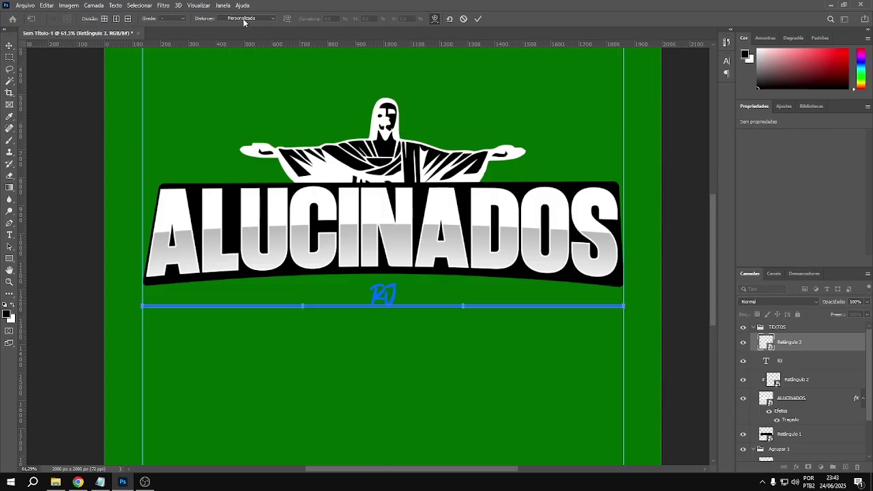
pyautogui.click(243, 48)
pyautogui.moveTo(383, 199)
pyautogui.mouseDown()
pyautogui.moveTo(382, 305)
pyautogui.moveTo(384, 292)
pyautogui.mouseUp()
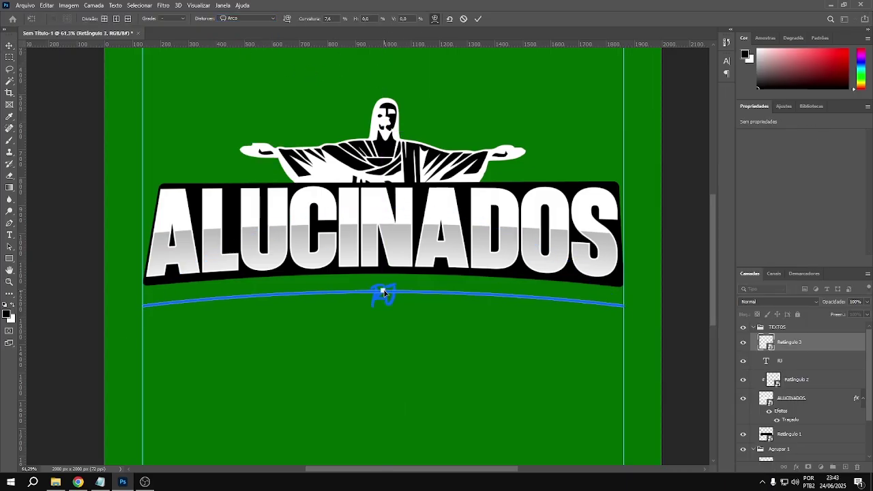
pyautogui.click(481, 19)
# - Rasterize the blue line's layer so it can be erased
pyautogui.click(785, 360)
pyautogui.hotkey('ctrl', 't')
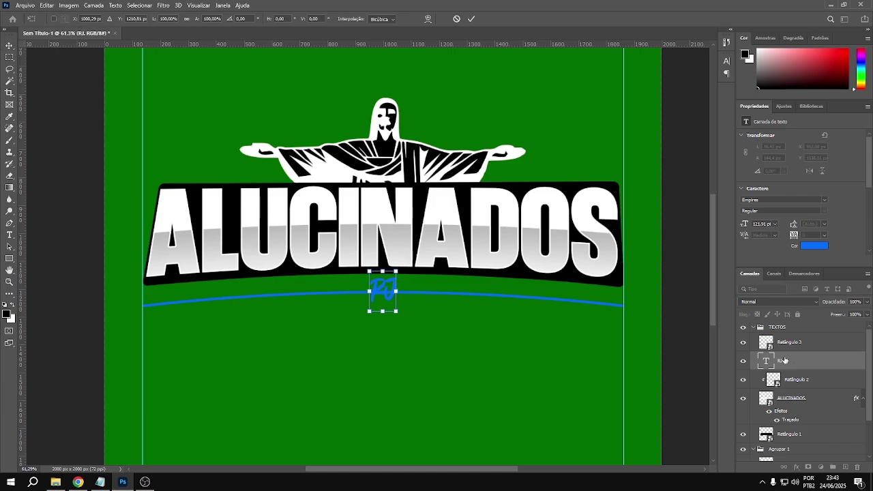
pyautogui.press('Return')
pyautogui.click(784, 341)
pyautogui.rightClick(784, 341)
pyautogui.press('Escape')
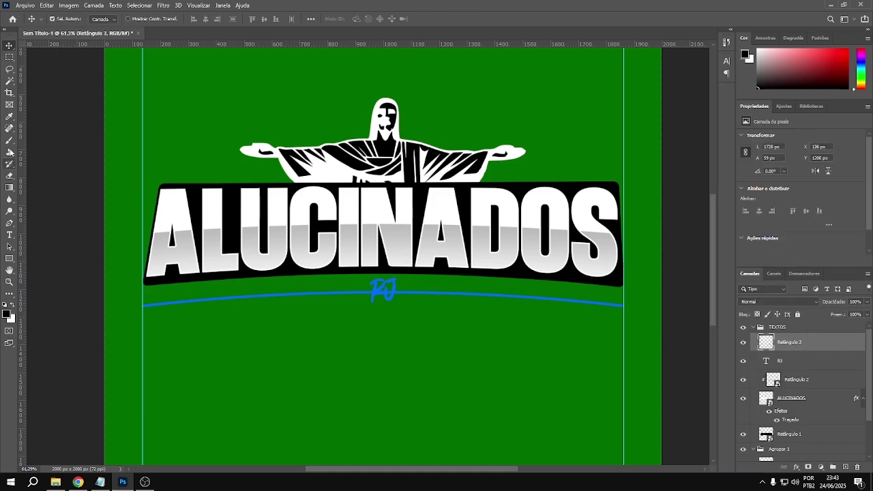
# - Erase the line's middle around RJ with a very large soft Eraser
pyautogui.rightClick(10, 175)
pyautogui.click(41, 172)
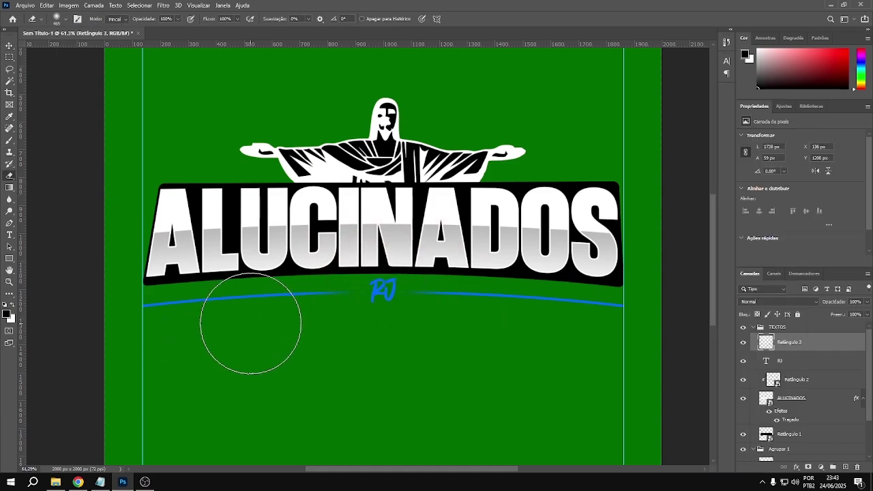
pyautogui.moveTo(633, 310); pyautogui.dragTo(711, 328)
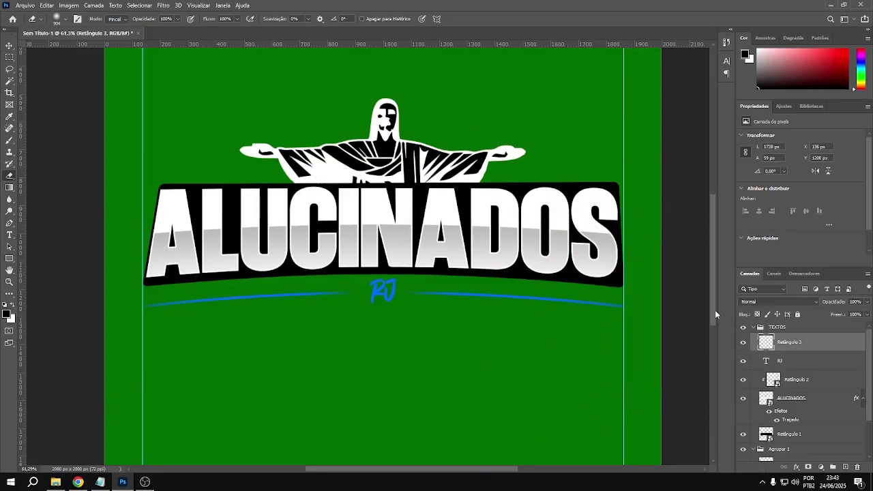
pyautogui.scroll(1, 390, 372)
pyautogui.scroll(-3, 404, 363)
pyautogui.rightClick(791, 341)
# - Convert the blue line to a Smart Object and reveal the Coqueiro palm layer
pyautogui.click(688, 310)
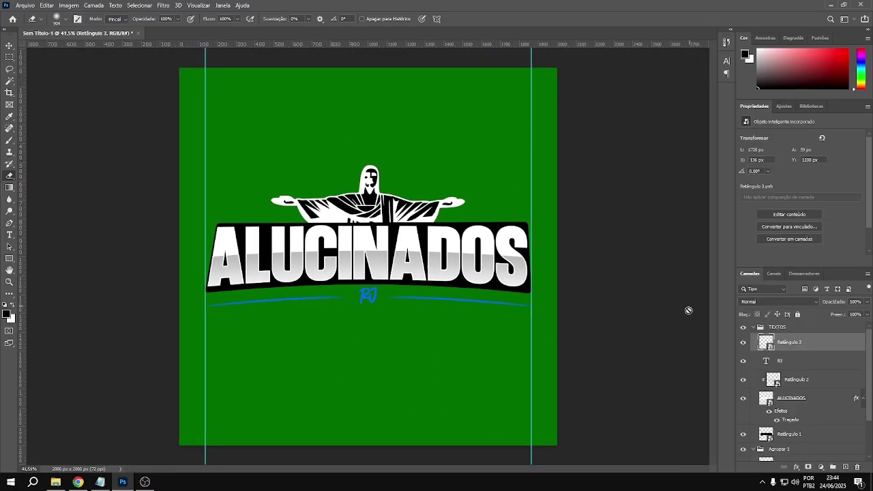
pyautogui.click(753, 327)
pyautogui.click(743, 372)
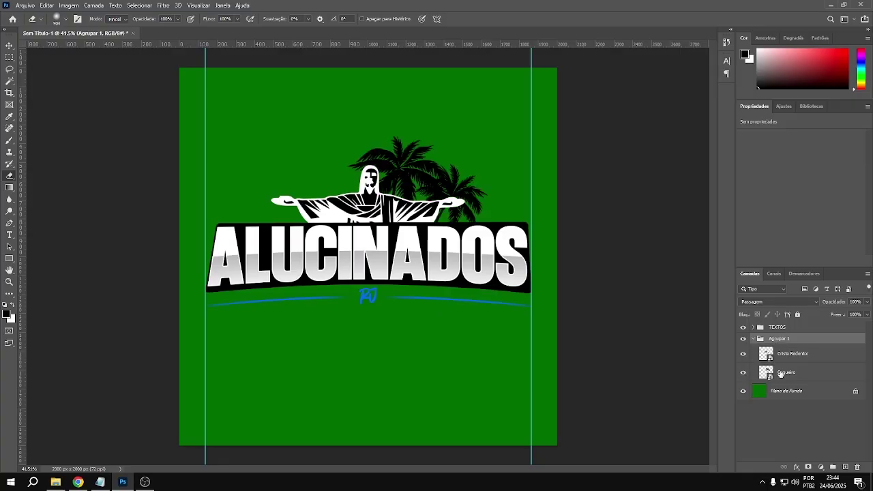
pyautogui.click(791, 374)
# - Give the palms a blue Color Overlay and place them behind the statue
pyautogui.doubleClick(791, 374)
pyautogui.click(713, 170)
pyautogui.click(741, 156)
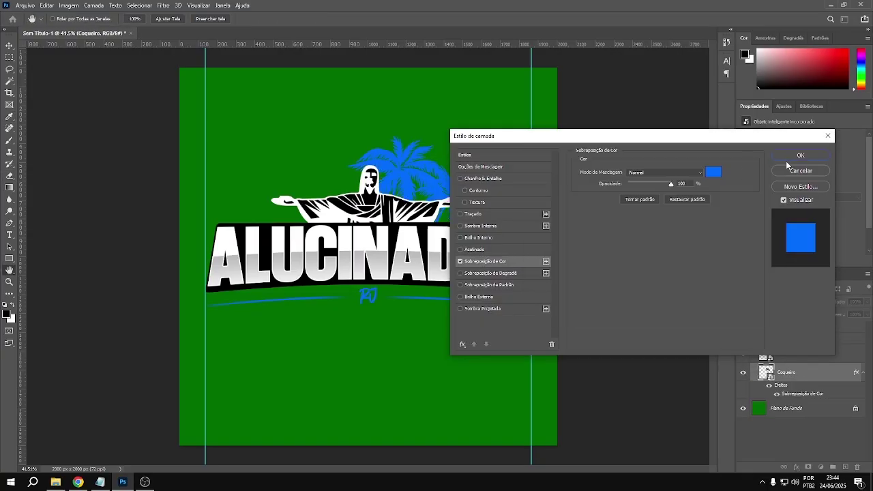
pyautogui.click(791, 155)
pyautogui.hotkey('ctrl', 't')
pyautogui.moveTo(478, 230); pyautogui.dragTo(478, 227)
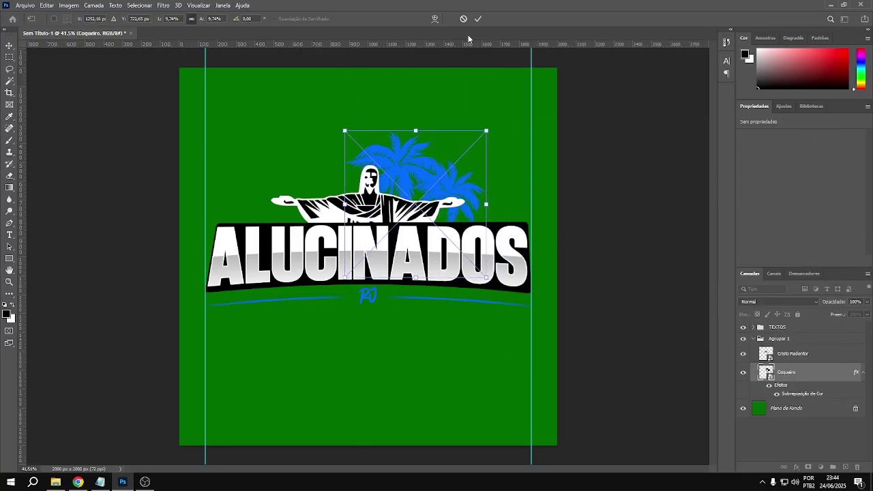
pyautogui.click(477, 18)
# - Duplicate the palms, move the copy left and flip it horizontally
pyautogui.hotkey('ctrl', 'j')
pyautogui.hotkey('ctrl', 't')
pyautogui.rightClick(365, 263)
pyautogui.moveTo(409, 180)
pyautogui.mouseDown()
pyautogui.moveTo(273, 204)
pyautogui.moveTo(417, 197)
pyautogui.moveTo(281, 195)
pyautogui.moveTo(372, 156)
pyautogui.mouseUp()
pyautogui.click(382, 310)
pyautogui.rightClick(312, 186)
pyautogui.click(328, 233)
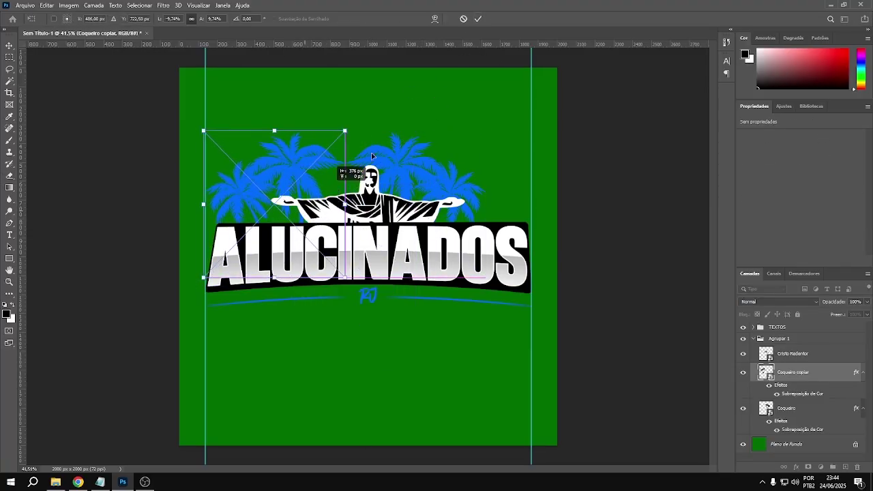
pyautogui.click(477, 19)
# - Nudge the original right-hand palms into place
pyautogui.click(786, 408)
pyautogui.hotkey('ctrl', 't')
pyautogui.moveTo(423, 201); pyautogui.dragTo(427, 206)
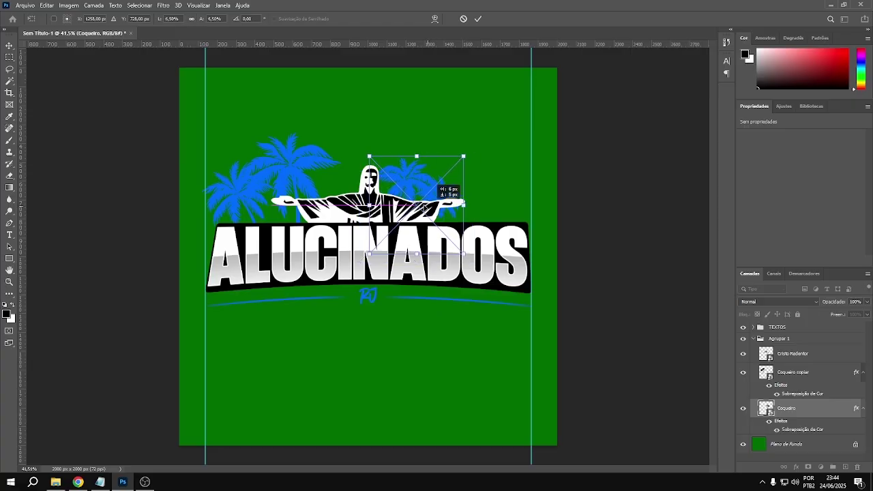
pyautogui.press('Return')
# - Shift the left palm copy toward the statue and move the right palms slightly
pyautogui.press('e')
pyautogui.click(743, 372)
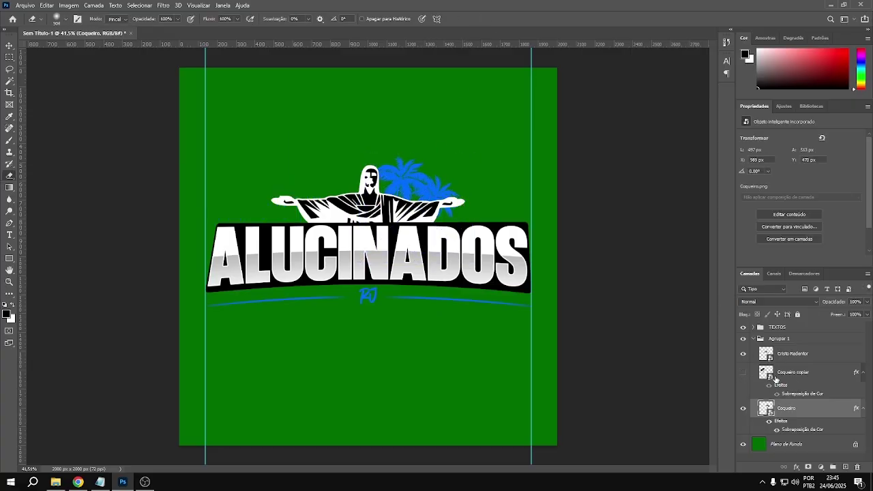
pyautogui.click(784, 373)
pyautogui.hotkey('ctrl', 't')
pyautogui.moveTo(341, 225); pyautogui.dragTo(353, 283)
pyautogui.moveTo(322, 203); pyautogui.dragTo(341, 203)
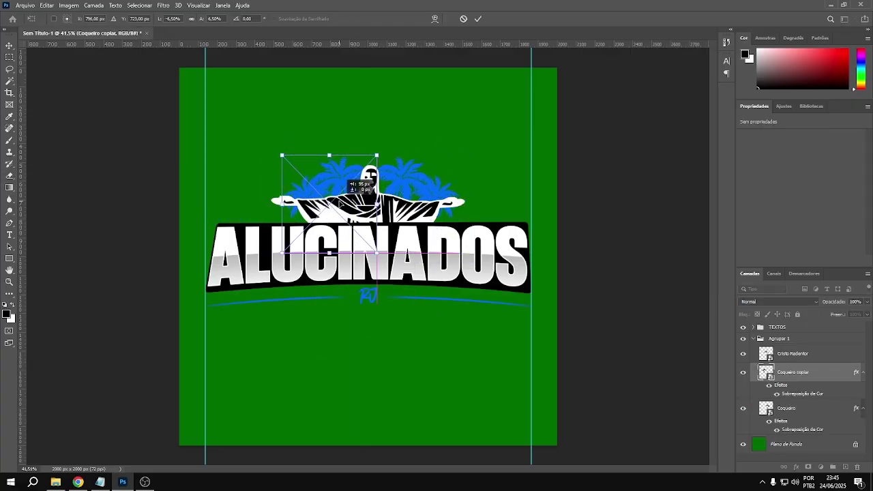
pyautogui.click(784, 407)
pyautogui.hotkey('ctrl', 't')
pyautogui.moveTo(408, 198); pyautogui.dragTo(419, 198)
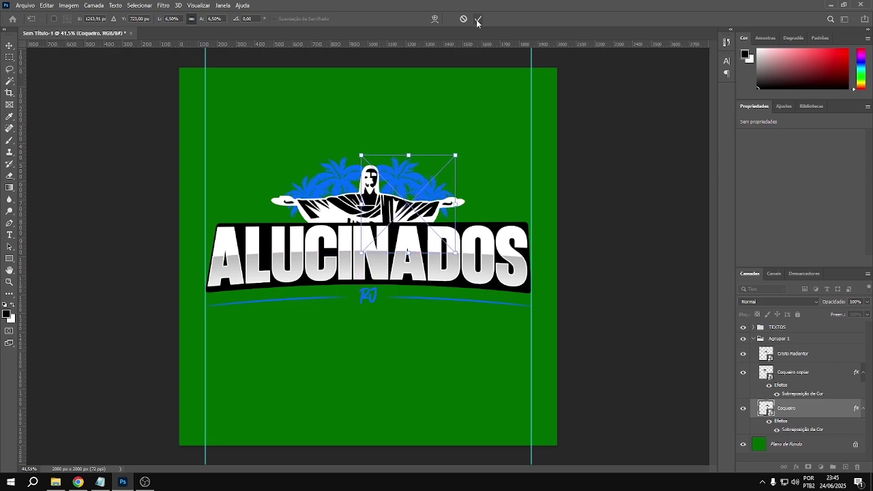
pyautogui.click(476, 20)
# - Merge the two palm layers into one and shrink the eraser brush
pyautogui.press('e')
pyautogui.scroll(2, 312, 166)
pyautogui.click(743, 327)
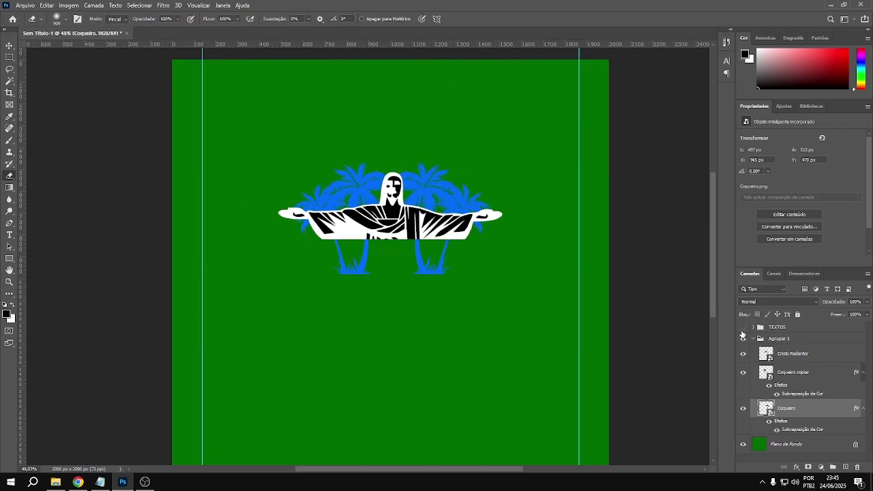
pyautogui.hotkey('ctrl', 'e')
pyautogui.click(508, 148)
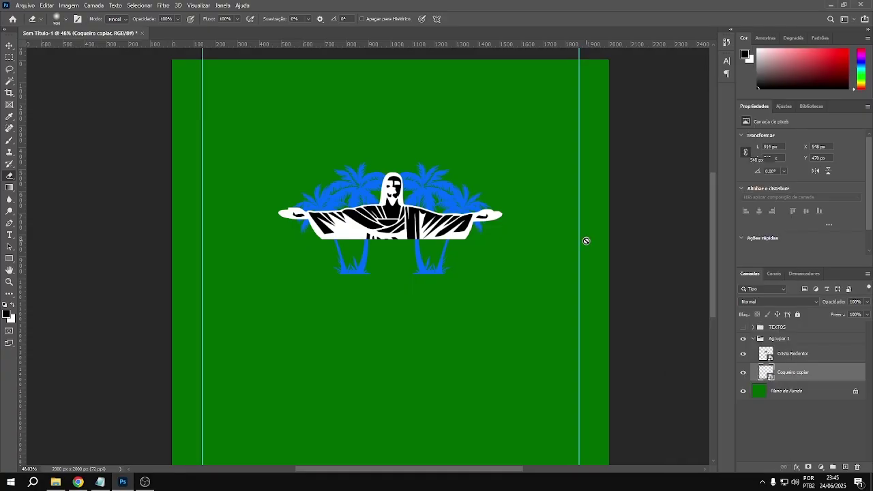
pyautogui.moveTo(518, 293); pyautogui.dragTo(444, 285)
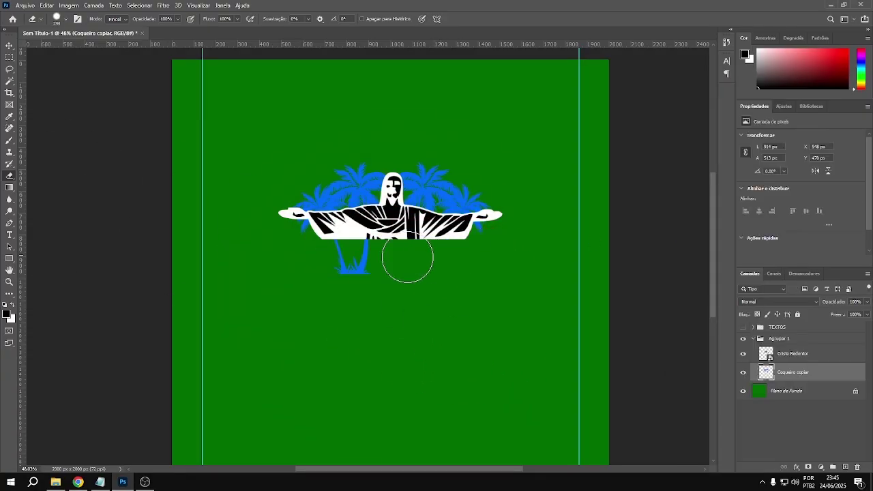
# - Select Coqueiro copiar and drag the BG photo from Pack RJ Free into the document
pyautogui.click(743, 327)
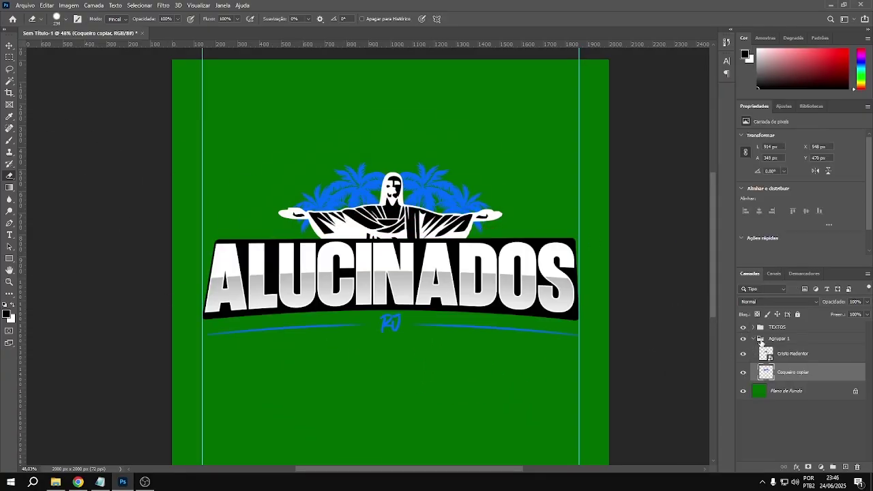
pyautogui.click(752, 338)
pyautogui.click(792, 372)
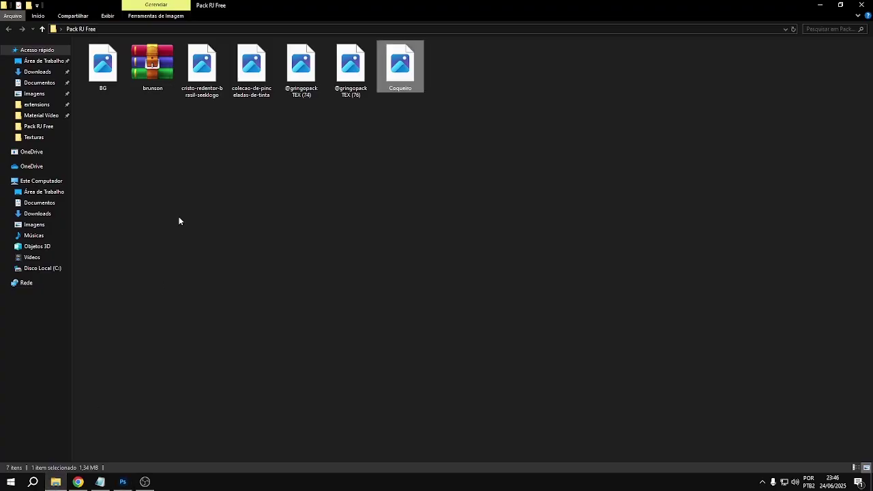
pyautogui.moveTo(102, 64); pyautogui.dragTo(273, 388)
# - Place the BG photo below the logo groups and scale it to cover the canvas
pyautogui.click(478, 19)
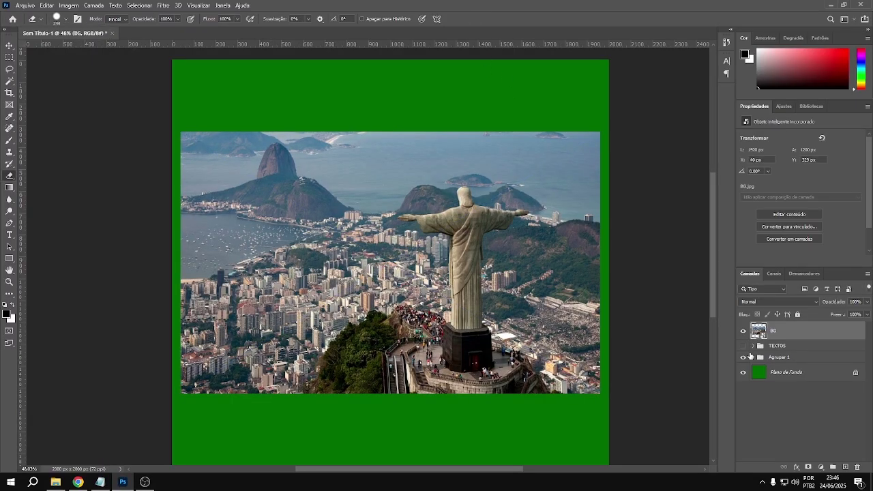
pyautogui.click(753, 357)
pyautogui.click(763, 357)
pyautogui.moveTo(777, 356); pyautogui.dragTo(784, 365)
pyautogui.hotkey('ctrl', 't')
pyautogui.hotkey('ctrl', '-')
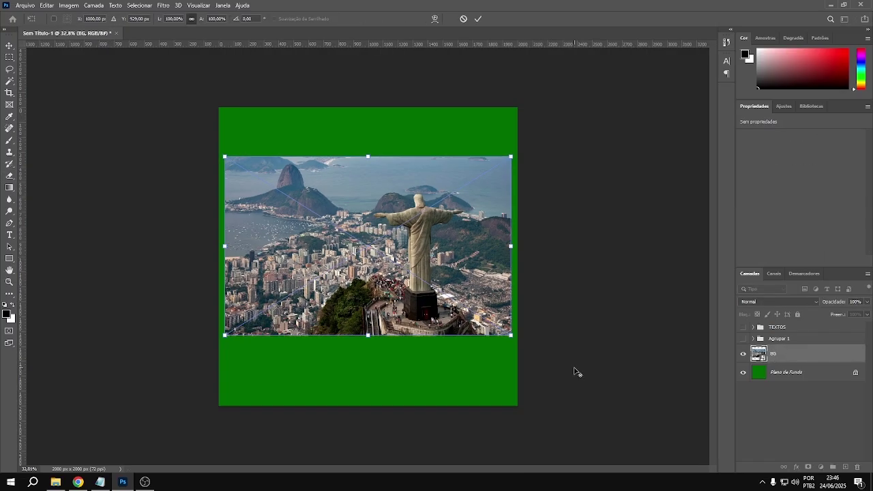
pyautogui.moveTo(513, 331)
pyautogui.mouseDown()
pyautogui.moveTo(620, 357)
pyautogui.moveTo(641, 394)
pyautogui.mouseUp()
pyautogui.moveTo(368, 82); pyautogui.dragTo(368, 101)
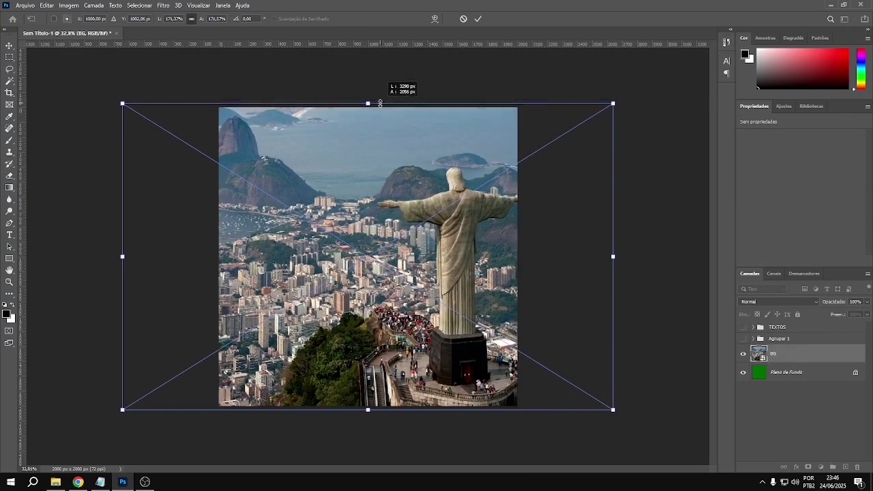
pyautogui.click(478, 19)
# - Group the photo as BG and colorize it: Hue 235, Saturation 50, Lightness -80
pyautogui.hotkey('ctrl', 'g')
pyautogui.doubleClick(779, 349)
pyautogui.write('BG')
pyautogui.click(784, 366)
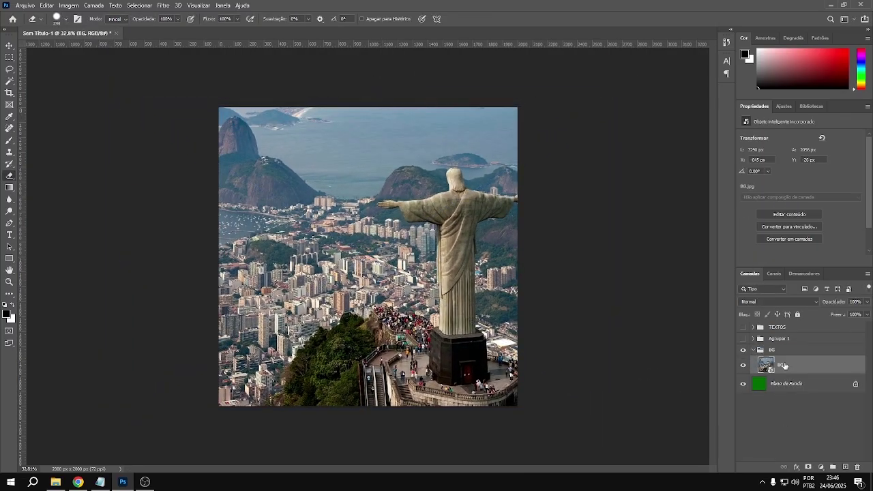
pyautogui.hotkey('ctrl', 'u')
pyautogui.click(504, 210)
pyautogui.moveTo(409, 203)
pyautogui.mouseDown()
pyautogui.moveTo(355, 205)
pyautogui.moveTo(370, 201)
pyautogui.mouseUp()
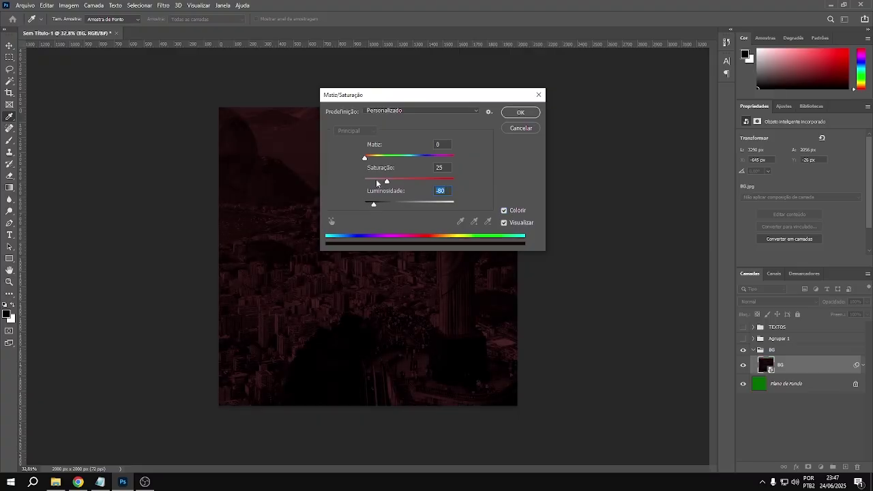
pyautogui.moveTo(366, 158)
pyautogui.mouseDown()
pyautogui.moveTo(423, 159)
pyautogui.moveTo(368, 180)
pyautogui.mouseUp()
# - Add the TEX (76) texture with Subexposição de Cores blending and Blend If dropping its darks
pyautogui.click(520, 112)
pyautogui.press('e')
pyautogui.click(56, 481)
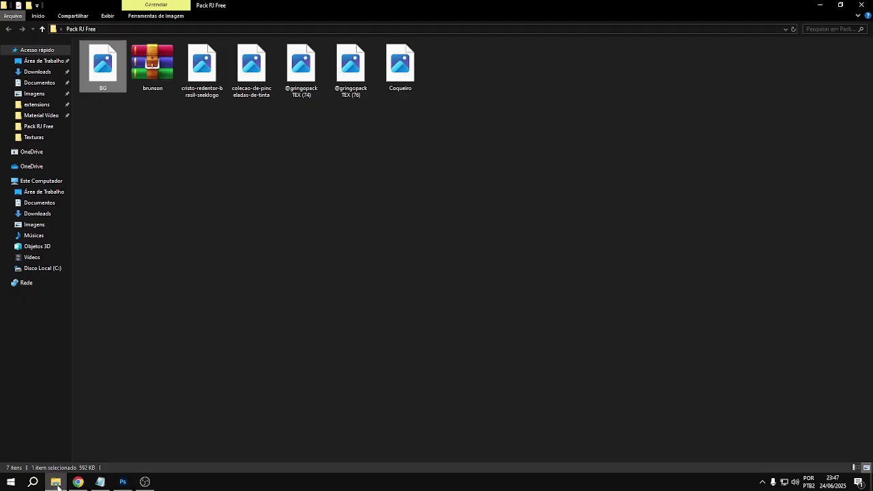
pyautogui.moveTo(351, 69)
pyautogui.mouseDown()
pyautogui.moveTo(129, 483)
pyautogui.moveTo(369, 205)
pyautogui.mouseUp()
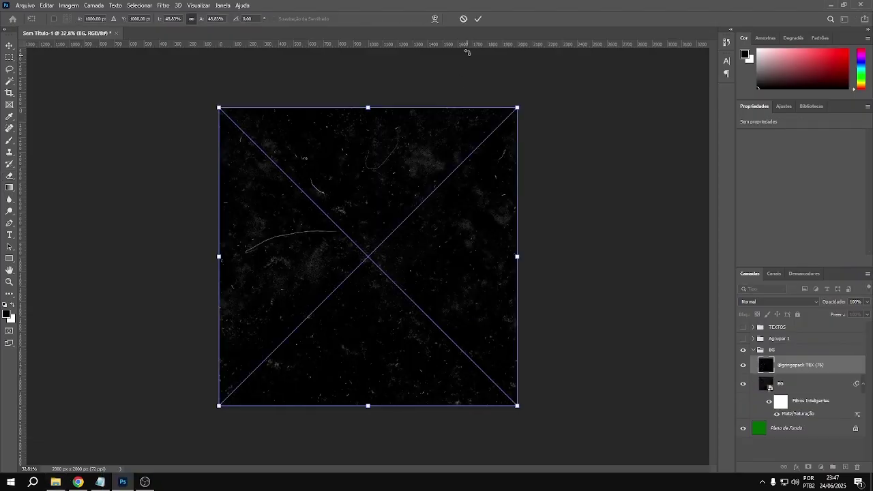
pyautogui.press('Return')
pyautogui.click(778, 301)
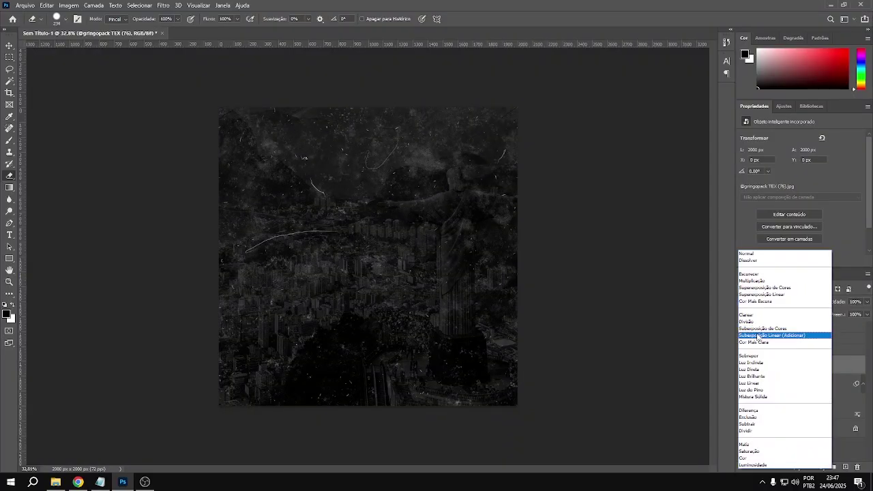
pyautogui.click(756, 333)
pyautogui.doubleClick(834, 372)
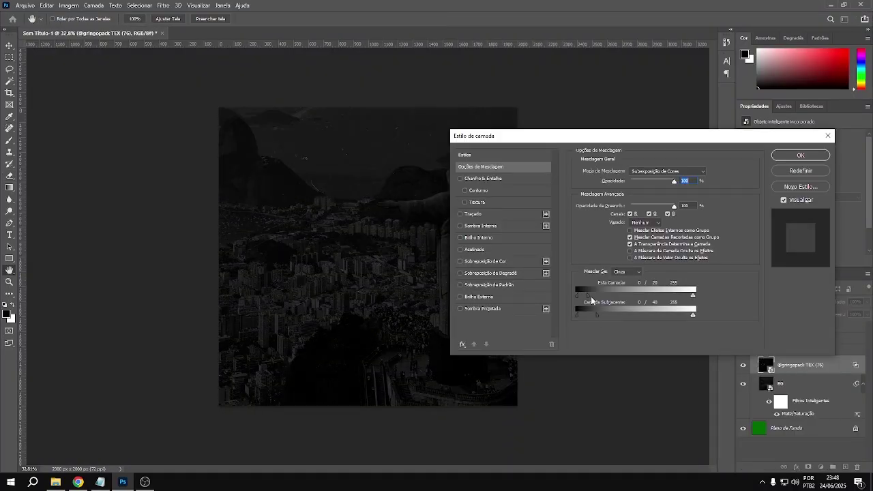
pyautogui.moveTo(587, 295); pyautogui.dragTo(598, 296)
pyautogui.press('Return')
# - Add TEX (74) scaled to cover the canvas, blended with Divisão and adjusted Blend If sliders
pyautogui.hotkey('alt', 'Tab')
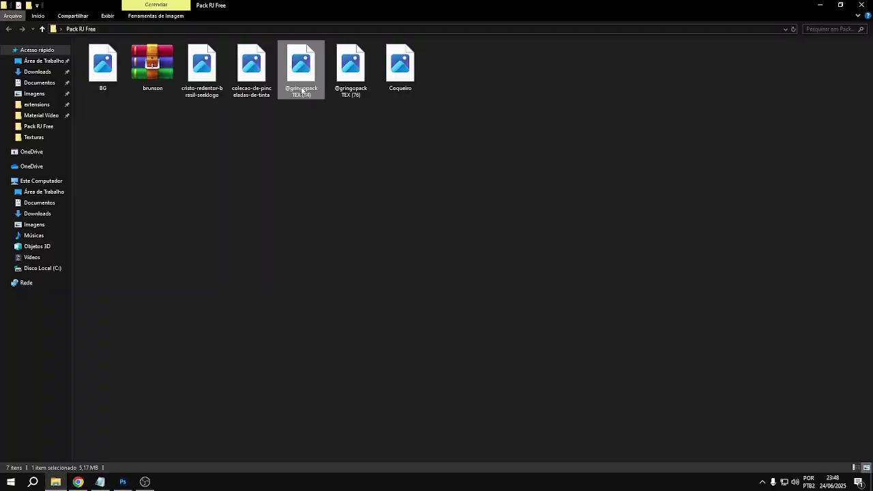
pyautogui.moveTo(302, 78); pyautogui.dragTo(455, 87)
pyautogui.press('Return')
pyautogui.hotkey('ctrl', 't')
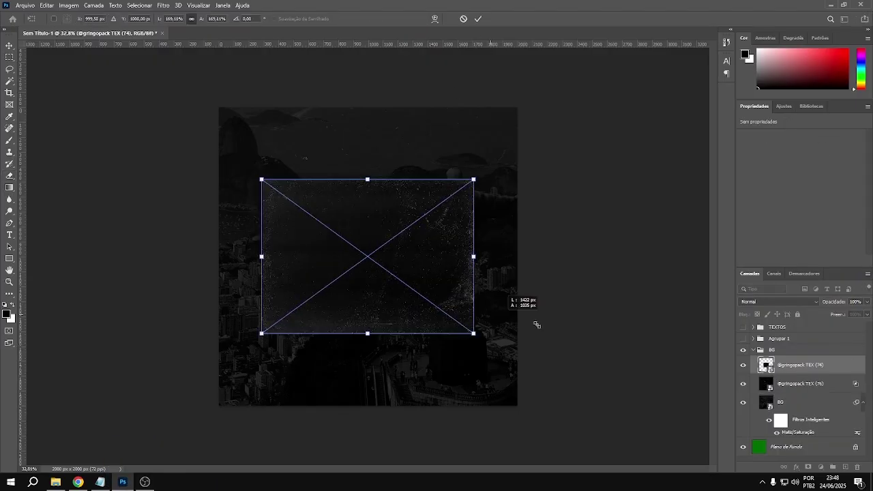
pyautogui.moveTo(430, 301); pyautogui.dragTo(633, 345)
pyautogui.click(478, 19)
pyautogui.click(779, 301)
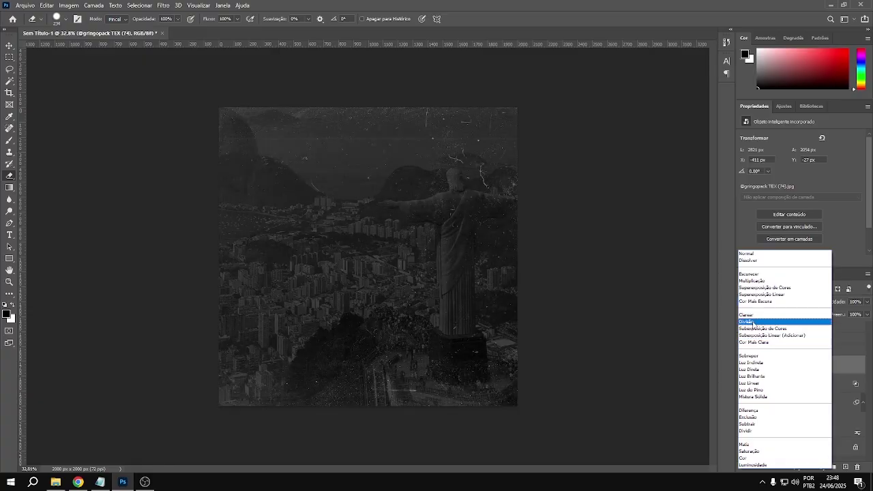
pyautogui.click(746, 321)
pyautogui.doubleClick(818, 364)
pyautogui.moveTo(618, 313); pyautogui.dragTo(601, 315)
pyautogui.moveTo(577, 295)
pyautogui.mouseDown()
pyautogui.moveTo(592, 293)
pyautogui.moveTo(614, 318)
pyautogui.mouseUp()
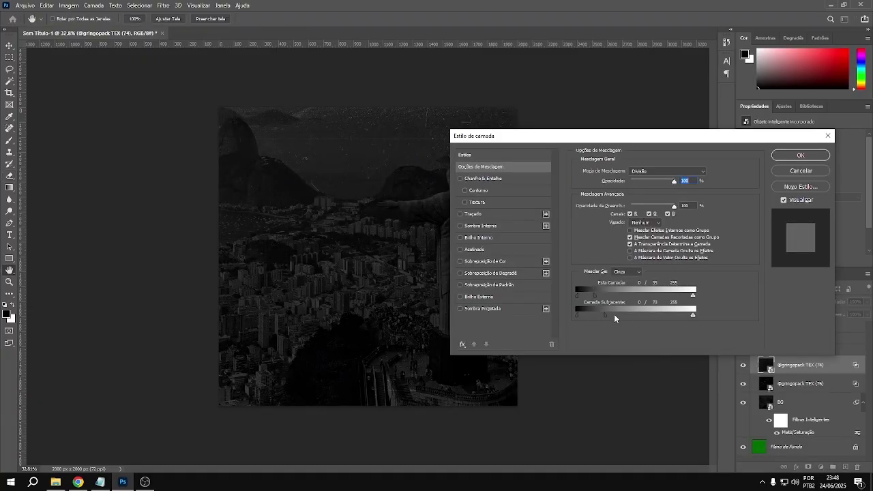
pyautogui.click(792, 155)
# - Place colecao-de-pinceladas-de-tinta, copy two strokes to their own layers, and hide the source
pyautogui.click(56, 481)
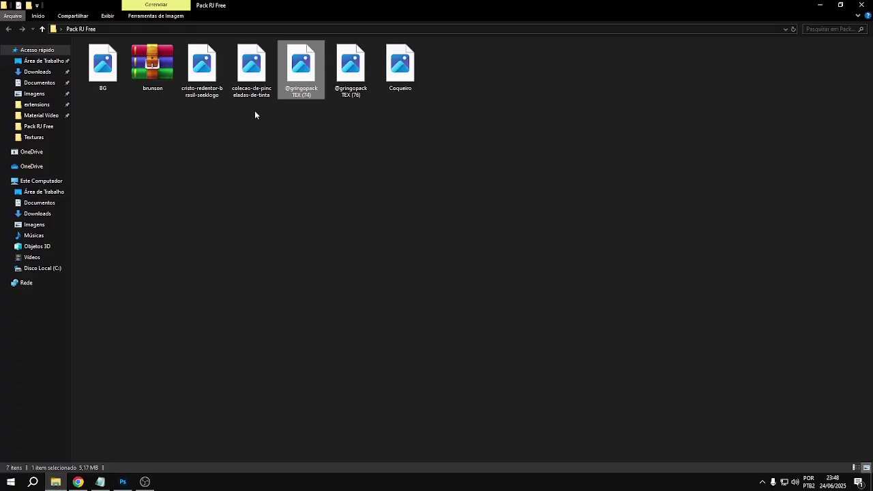
pyautogui.moveTo(249, 68); pyautogui.dragTo(322, 341)
pyautogui.press('Return')
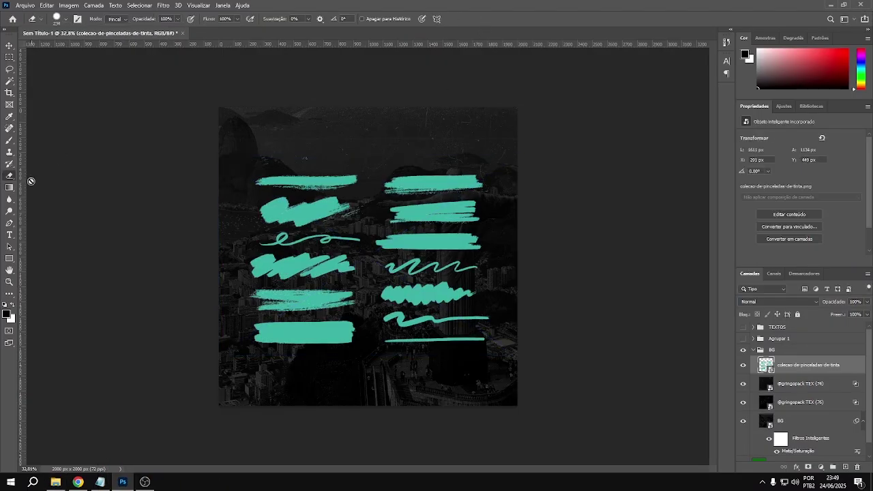
pyautogui.rightClick(798, 366)
pyautogui.rightClick(10, 80)
pyautogui.click(40, 99)
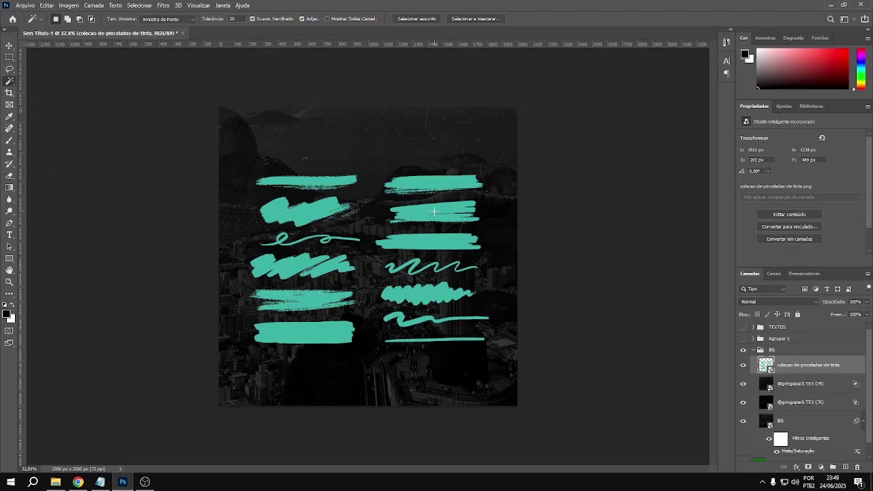
pyautogui.hotkey('ctrl', 'j')
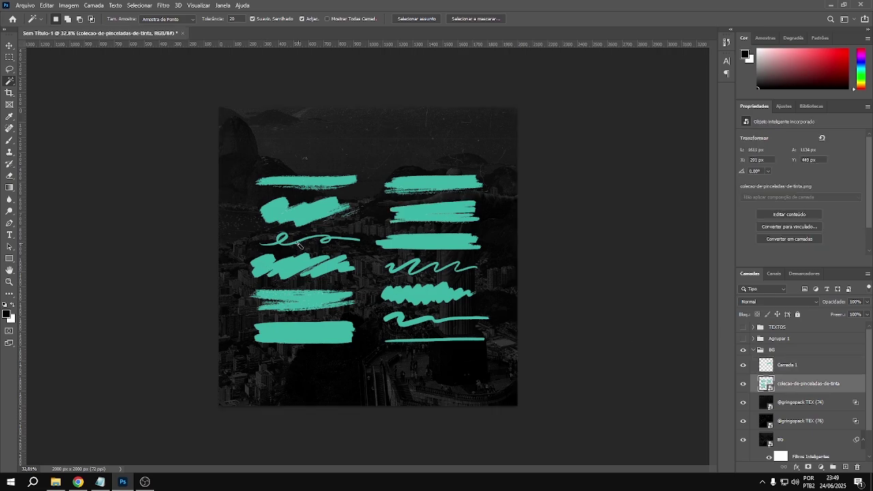
pyautogui.hotkey('ctrl', 'j')
pyautogui.click(744, 402)
# - Skew the Camada 1 stroke into the top-right corner and give it a blue Color Overlay
pyautogui.rightClick(788, 365)
pyautogui.click(691, 234)
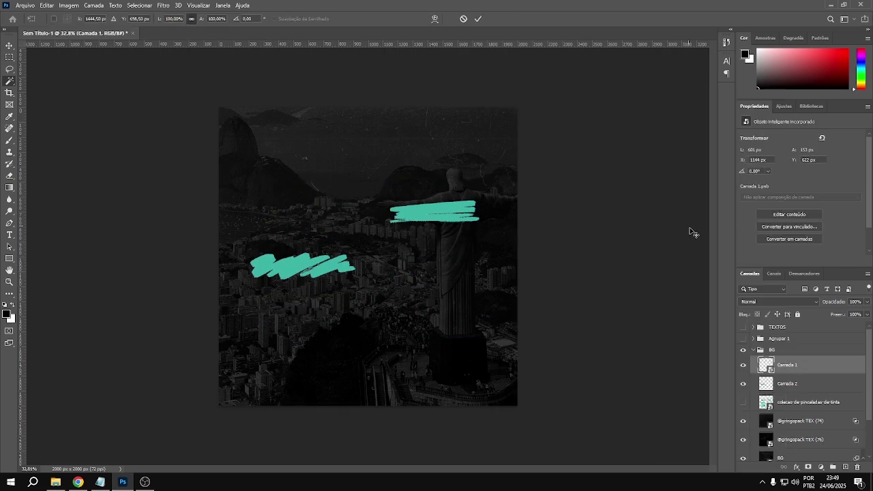
pyautogui.hotkey('ctrl', 't')
pyautogui.moveTo(477, 201)
pyautogui.mouseDown()
pyautogui.moveTo(518, 183)
pyautogui.moveTo(559, 202)
pyautogui.moveTo(512, 122)
pyautogui.moveTo(586, 145)
pyautogui.moveTo(518, 146)
pyautogui.moveTo(512, 140)
pyautogui.moveTo(526, 107)
pyautogui.mouseUp()
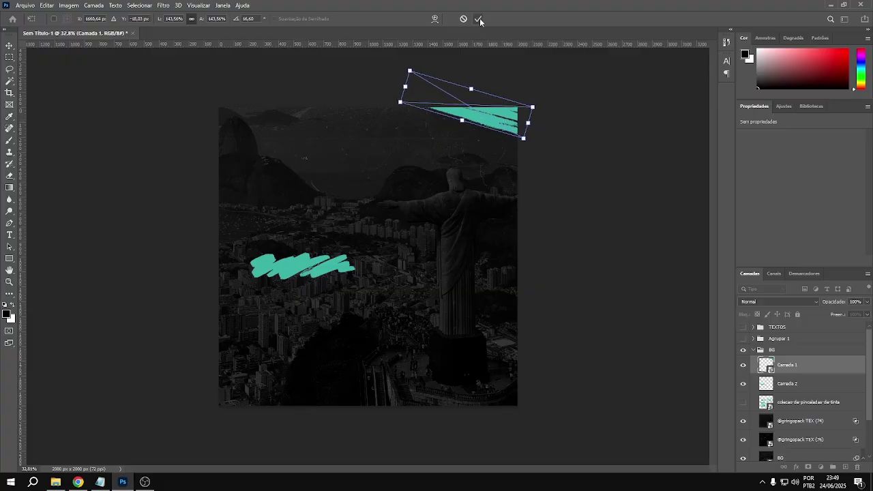
pyautogui.press('Return')
pyautogui.press('w')
pyautogui.doubleClick(822, 376)
pyautogui.click(793, 161)
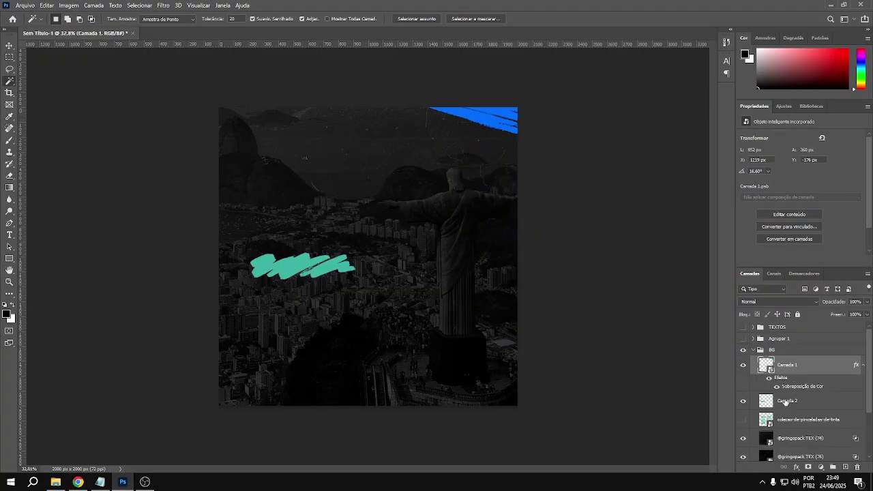
# - Give the Camada 2 stroke a blue Color Overlay
pyautogui.click(785, 402)
pyautogui.rightClick(785, 402)
pyautogui.click(778, 29)
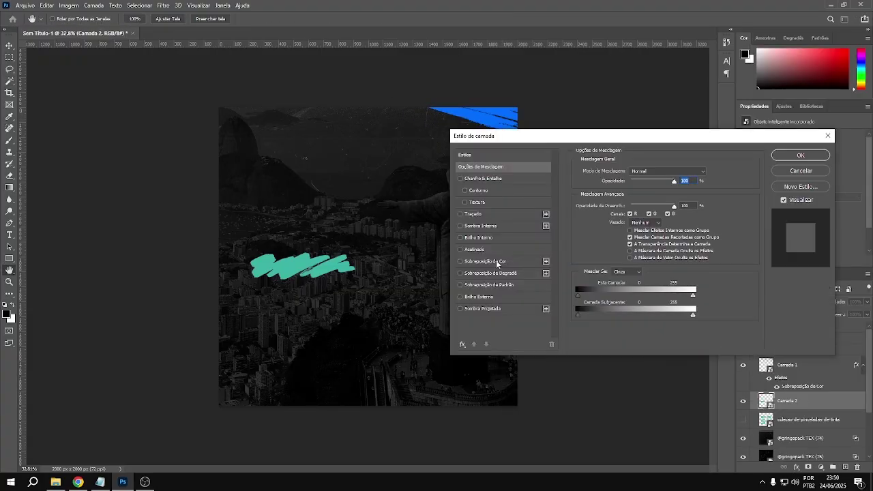
pyautogui.click(497, 262)
pyautogui.click(782, 155)
# - Rotate the Camada 2 stroke 90° and stretch it along the left edge
pyautogui.hotkey('ctrl', 't')
pyautogui.rightClick(339, 253)
pyautogui.click(368, 335)
pyautogui.moveTo(318, 318)
pyautogui.mouseDown()
pyautogui.moveTo(405, 344)
pyautogui.moveTo(293, 266)
pyautogui.moveTo(239, 266)
pyautogui.mouseUp()
pyautogui.click(478, 19)
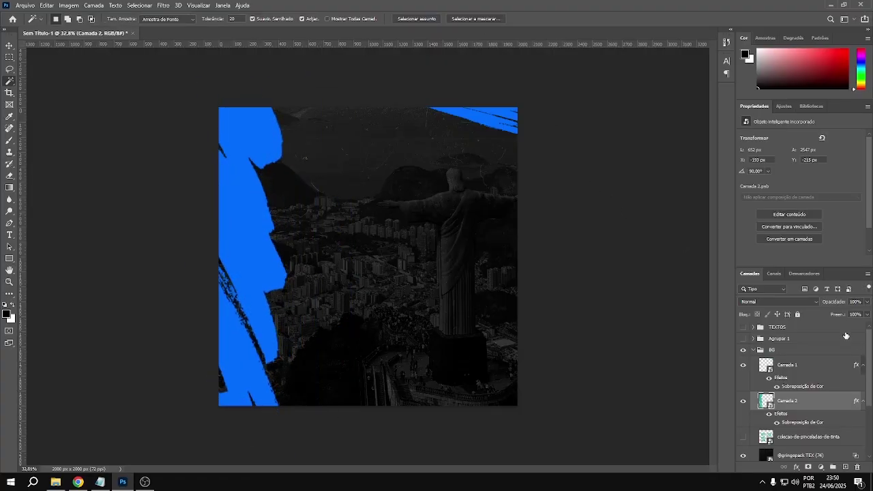
# - Set Camada 2's blend mode to Cor (Color), after previewing Luz Linear
pyautogui.click(777, 301)
pyautogui.rightClick(785, 371)
pyautogui.click(798, 249)
pyautogui.click(777, 301)
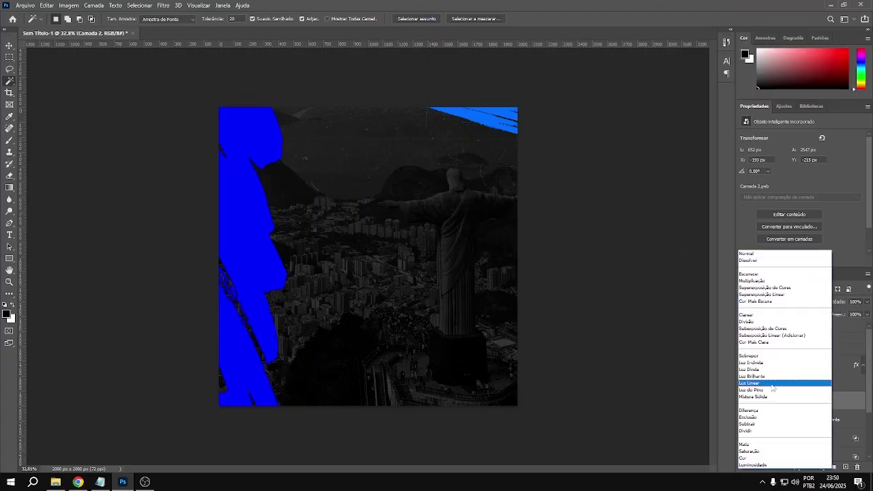
pyautogui.click(769, 458)
pyautogui.doubleClick(811, 400)
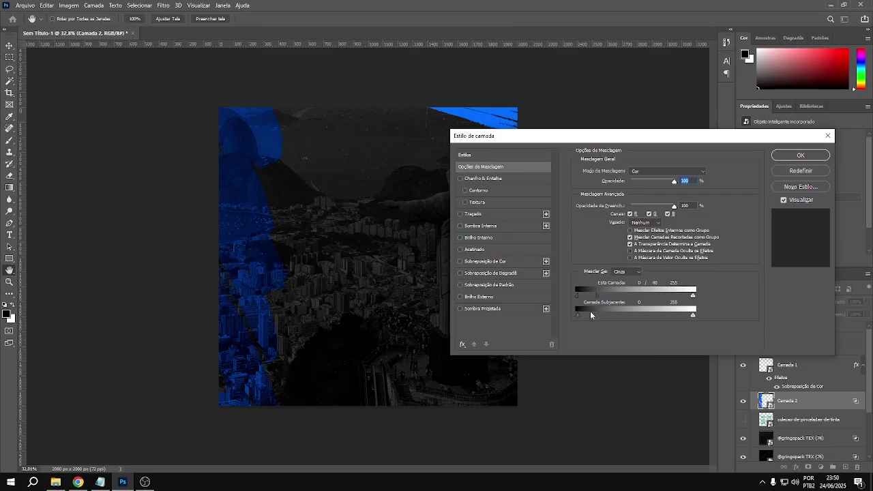
pyautogui.click(800, 155)
# - Make Camada 1 a smart object in Cor blending, with Blend If revealing the photo's darkest areas
pyautogui.rightClick(784, 364)
pyautogui.click(811, 269)
pyautogui.click(777, 301)
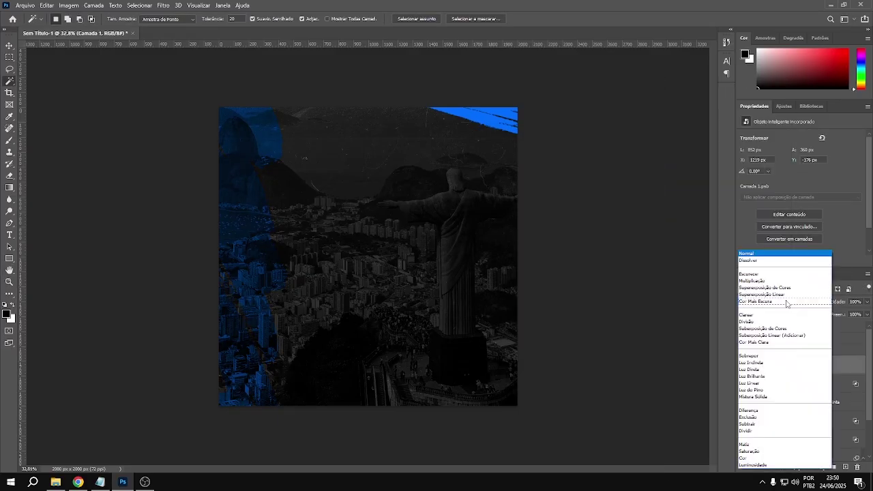
pyautogui.click(769, 457)
pyautogui.doubleClick(818, 368)
pyautogui.moveTo(606, 315); pyautogui.dragTo(600, 316)
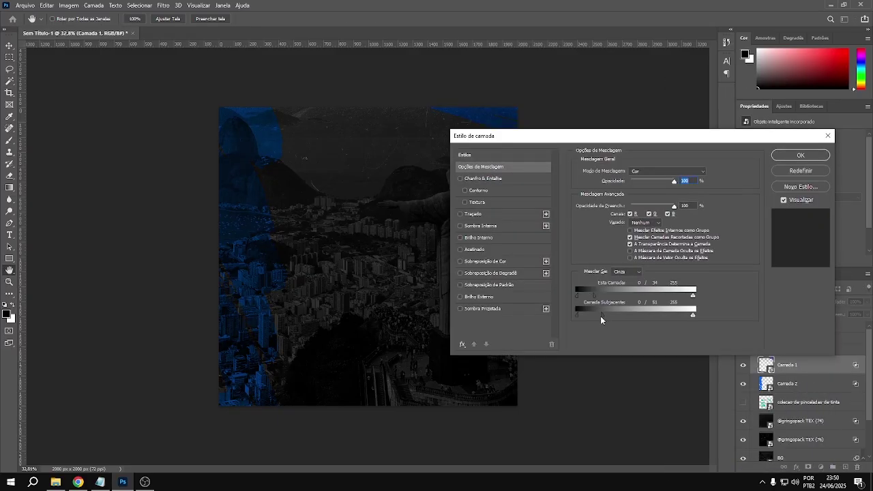
pyautogui.click(791, 155)
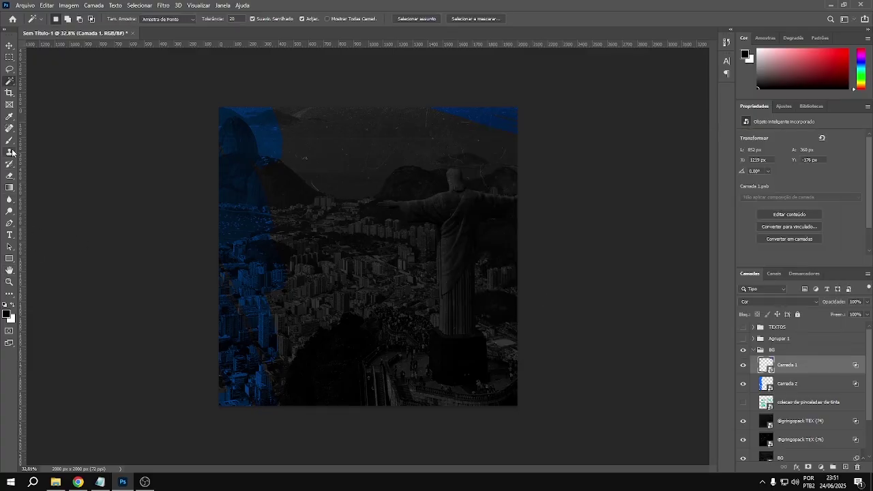
# - On a new Camada 3 layer, paint soft blue 006cff over the canvas edges
pyautogui.press('b')
pyautogui.hotkey('ctrl', 'shift', 'alt', 'n')
pyautogui.scroll(-2, 437, 251)
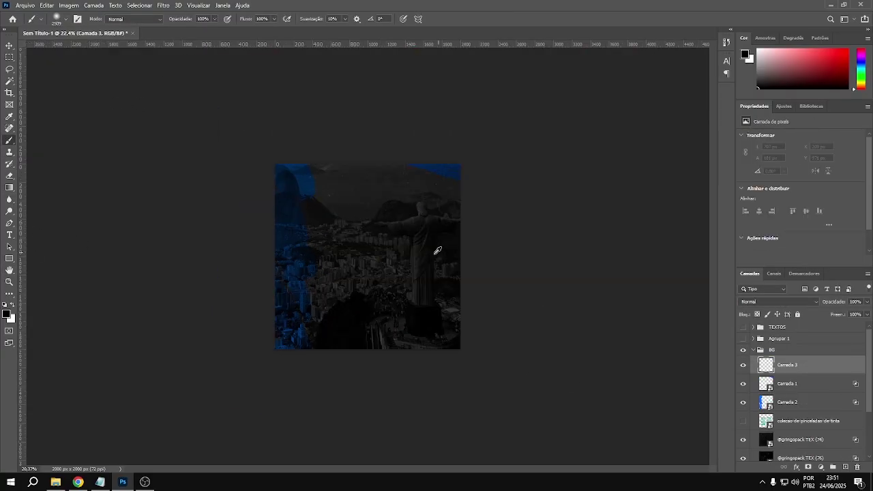
pyautogui.scroll(-1, 437, 250)
pyautogui.click(6, 314)
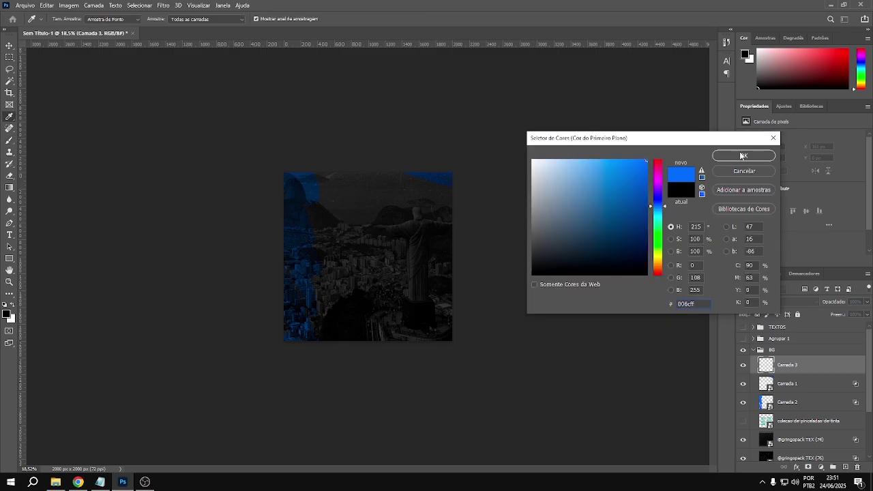
pyautogui.click(742, 156)
pyautogui.moveTo(487, 370); pyautogui.dragTo(437, 327)
pyautogui.scroll(1, 399, 273)
pyautogui.scroll(1, 399, 273)
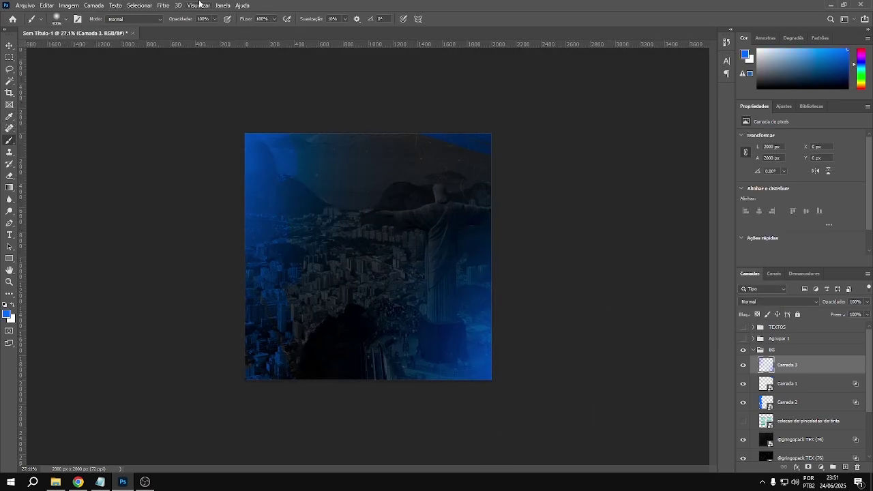
# - Blur Camada 3 with a 200-pixel Gaussian Blur
pyautogui.click(163, 5)
pyautogui.click(368, 176)
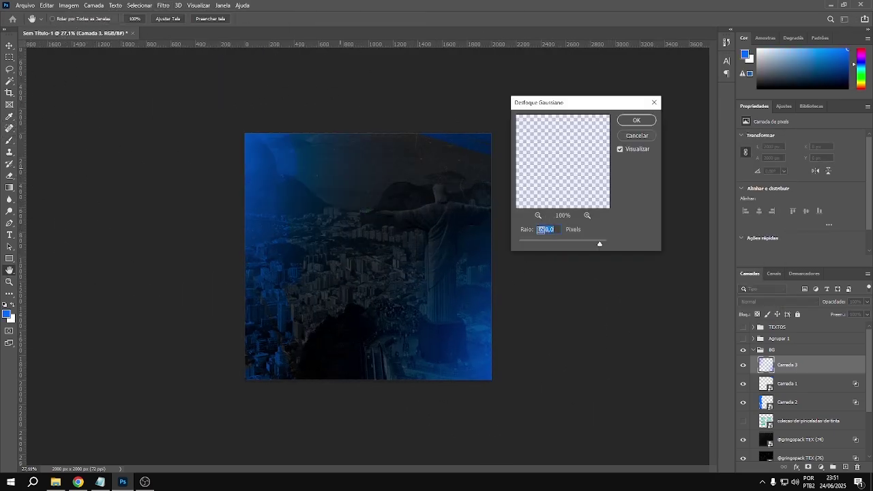
pyautogui.click(542, 230)
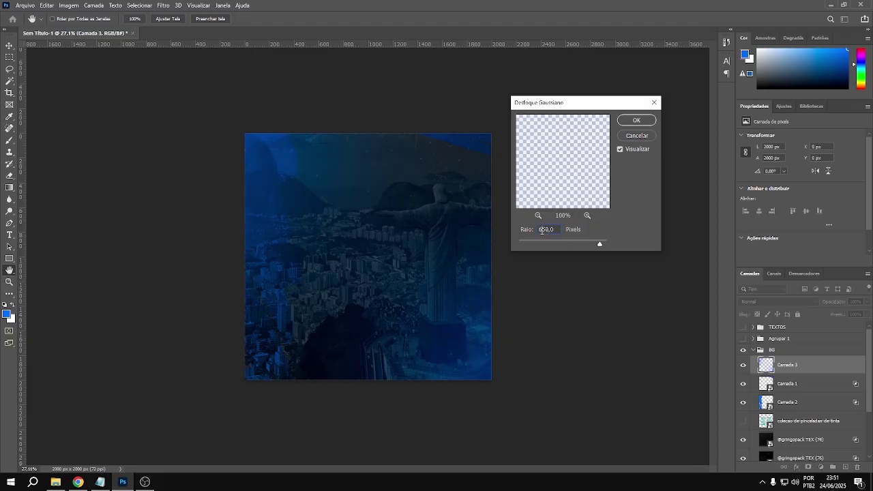
pyautogui.write('200')
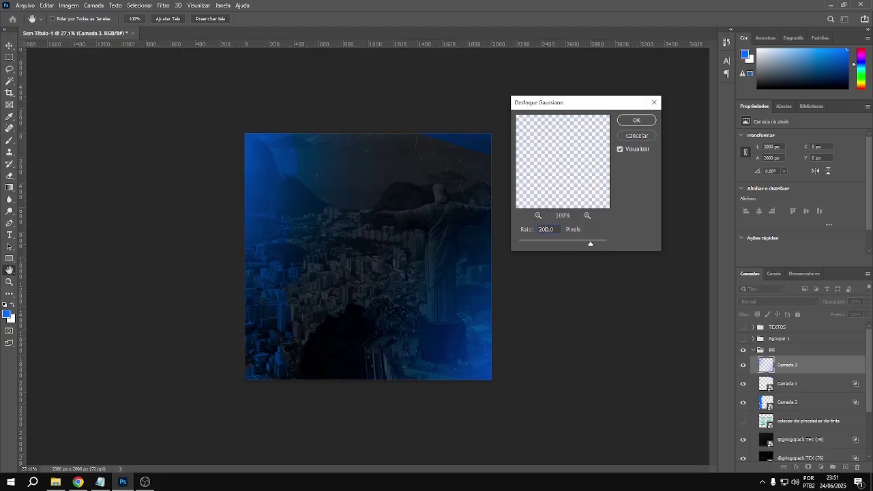
pyautogui.click(639, 139)
pyautogui.press('b')
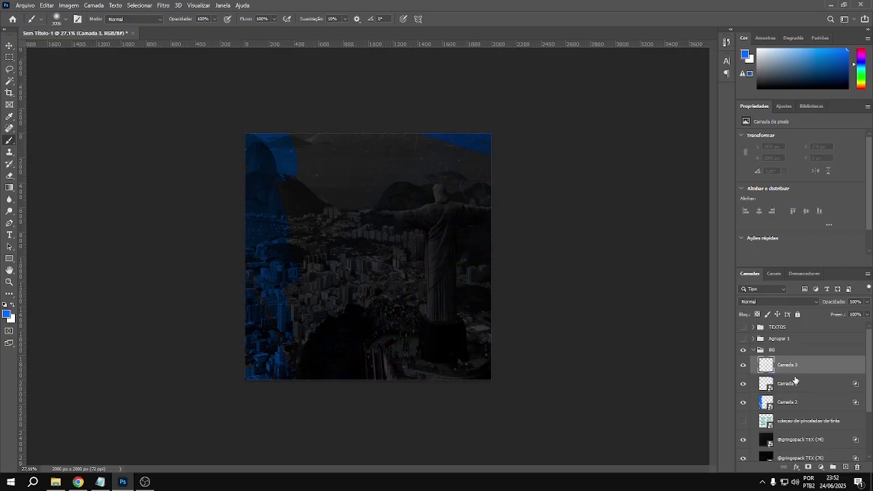
# - Add a Gradient Fill layer with its left stop set to black 000000
pyautogui.click(821, 467)
pyautogui.click(798, 319)
pyautogui.click(409, 179)
pyautogui.doubleClick(332, 237)
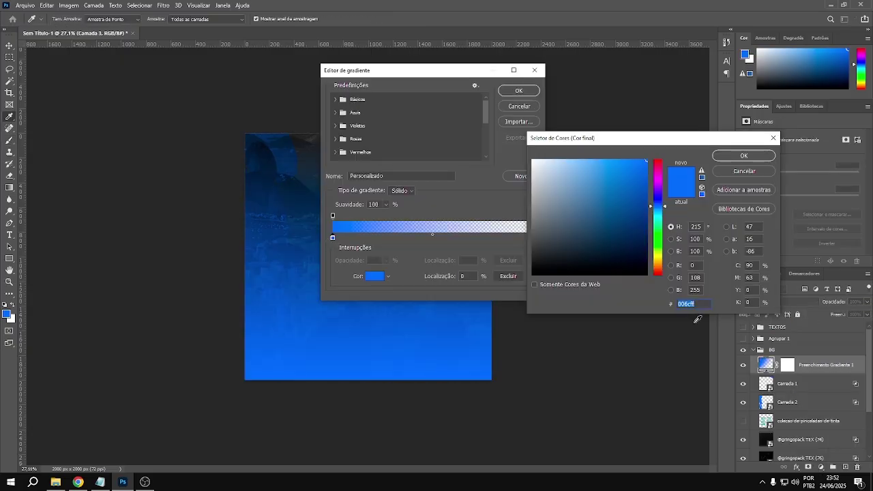
pyautogui.write('000000')
pyautogui.click(740, 155)
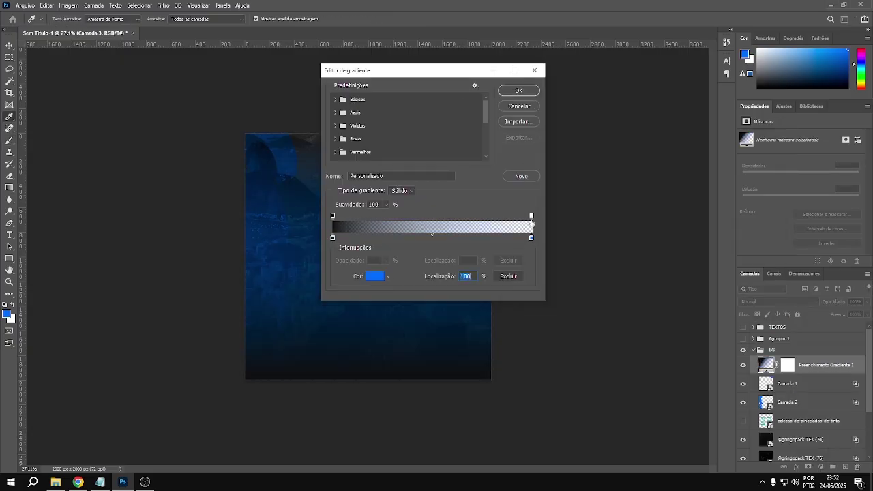
# - Set the gradient's right stop to dark grey 171717 and apply the fill
pyautogui.moveTo(476, 70); pyautogui.dragTo(691, 98)
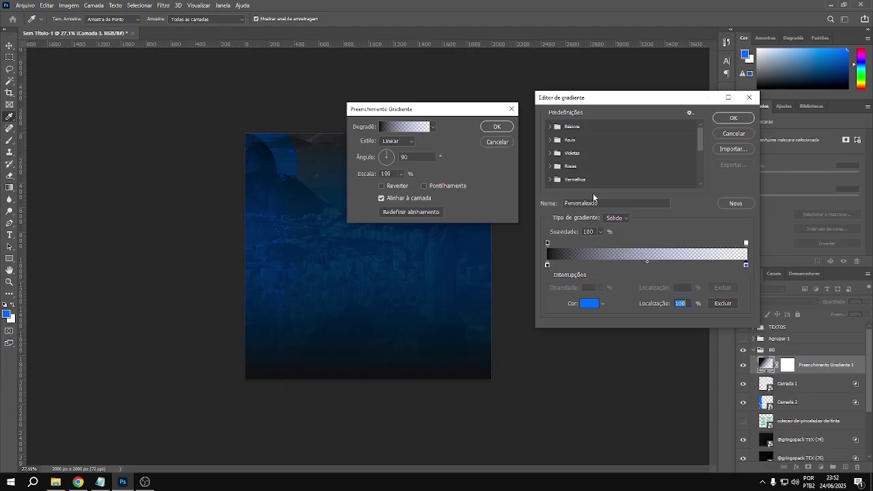
pyautogui.click(589, 304)
pyautogui.write('171717')
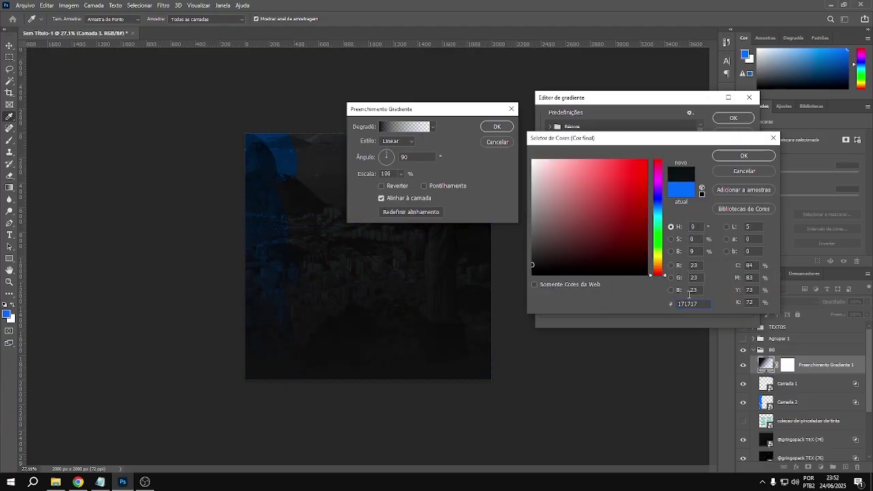
pyautogui.moveTo(523, 227); pyautogui.dragTo(531, 231)
pyautogui.press('Return')
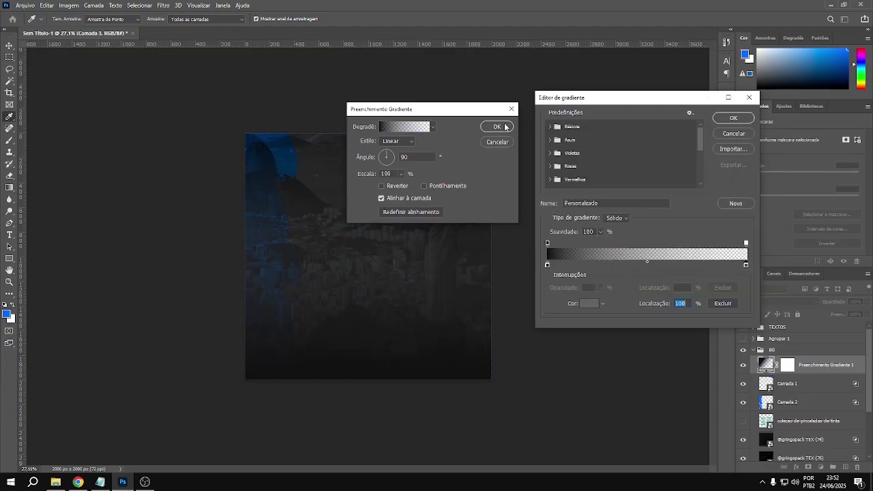
pyautogui.press('Return')
pyautogui.click(501, 128)
# - Move the gradient fill below the gringopack TEX layers and compare it on and off
pyautogui.moveTo(825, 365); pyautogui.dragTo(783, 394)
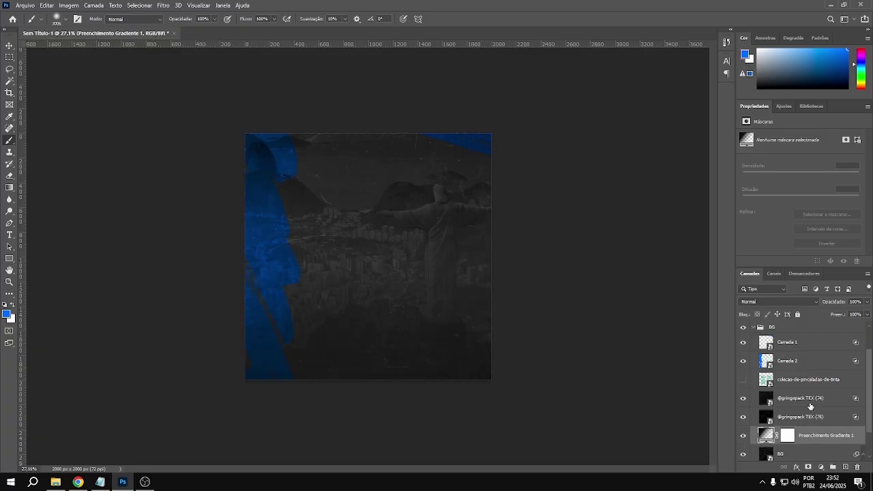
pyautogui.click(743, 413)
pyautogui.click(744, 412)
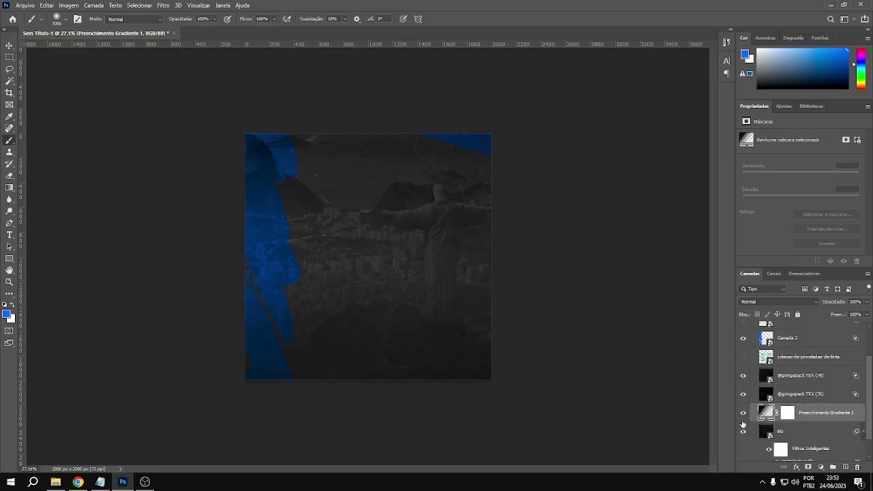
pyautogui.scroll(2, 777, 396)
# - Paint soft white light across the image's top on a new layer above Camada 1
pyautogui.click(785, 365)
pyautogui.click(844, 467)
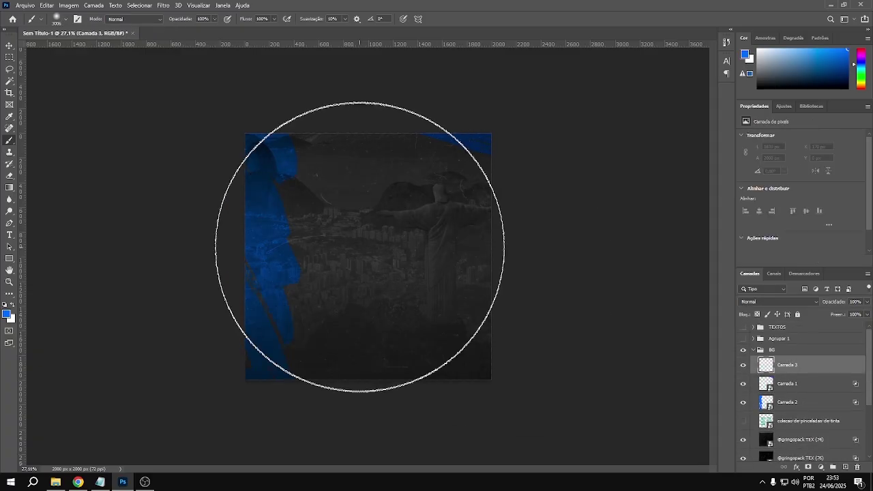
pyautogui.press('x')
pyautogui.scroll(-1, 357, 249)
pyautogui.moveTo(360, 78); pyautogui.dragTo(371, 88)
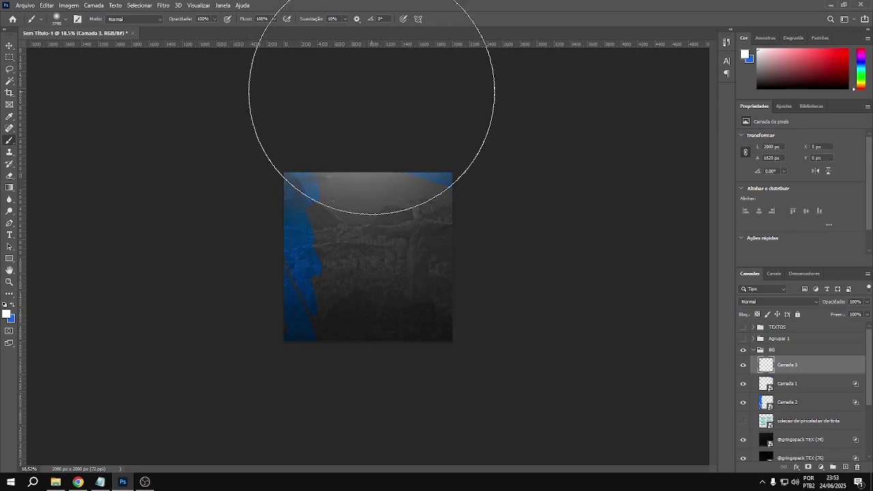
pyautogui.scroll(2, 376, 175)
# - Show TEXTOS and Agrupar 1, group them with BG, and place LOGO BACKUP below
pyautogui.click(753, 350)
pyautogui.click(743, 338)
pyautogui.click(743, 326)
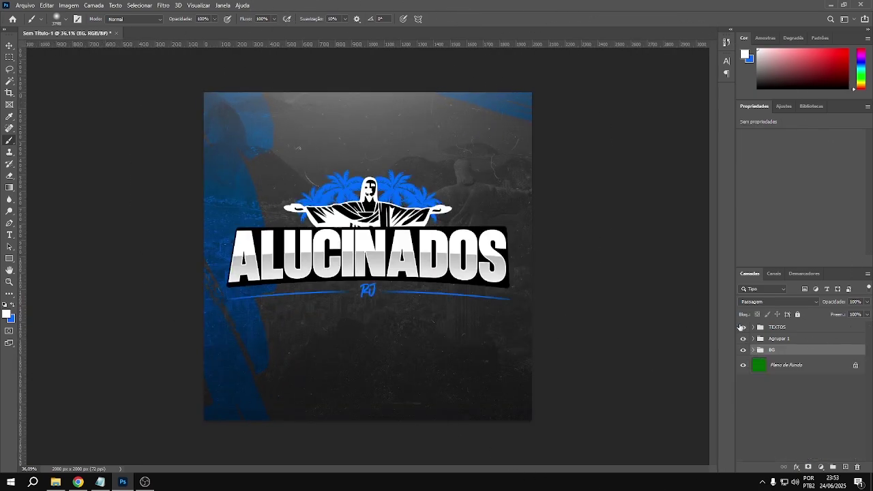
pyautogui.keyDown('shift'); pyautogui.click(761, 329); pyautogui.keyUp('shift')
pyautogui.hotkey('ctrl', 'g')
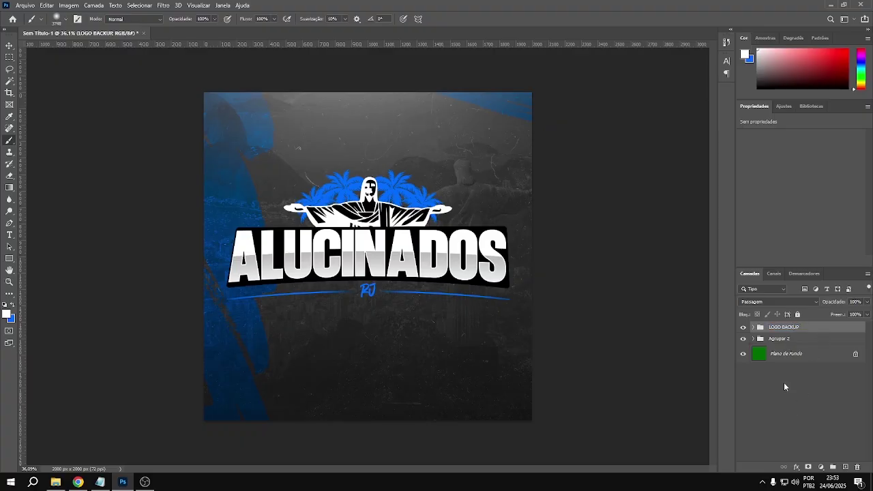
pyautogui.moveTo(764, 334); pyautogui.dragTo(764, 343)
pyautogui.doubleClick(773, 327)
pyautogui.write('LOGO')
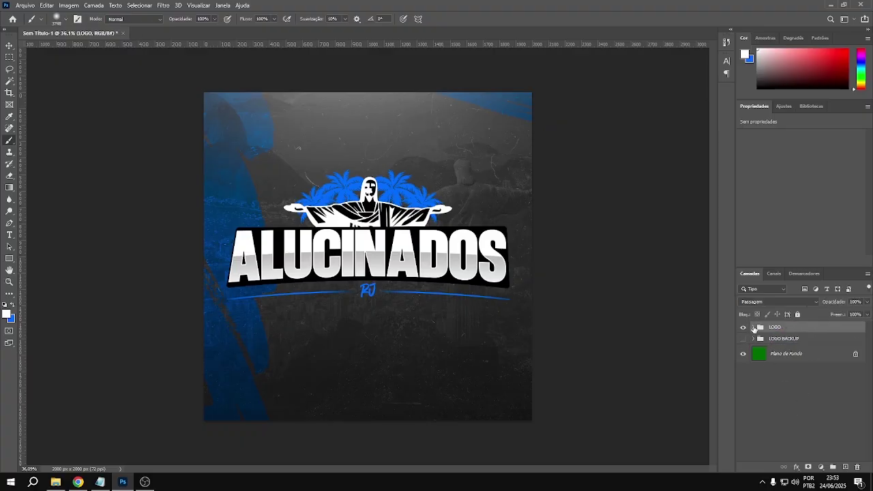
# - Merge Cristo Redentor into Retângulo 3, rename it LOG, and rename TEXTOS to LOGO PNG
pyautogui.click(768, 340)
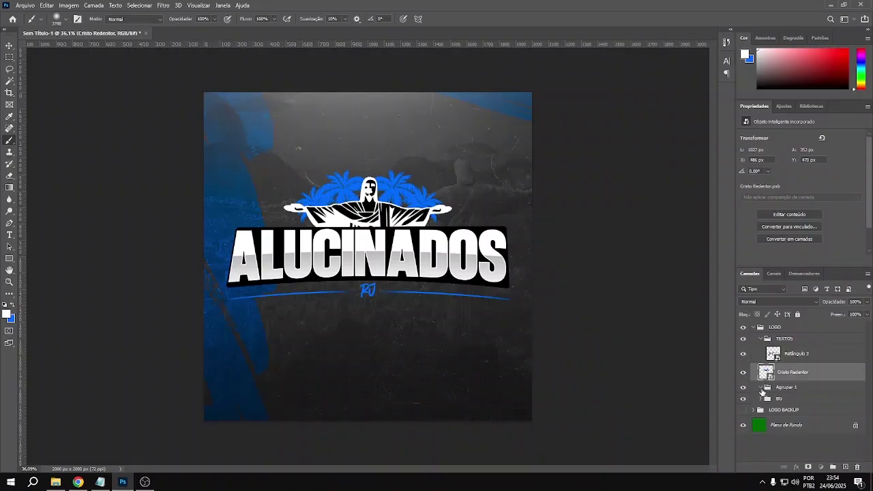
pyautogui.moveTo(793, 391); pyautogui.dragTo(792, 355)
pyautogui.rightClick(792, 356)
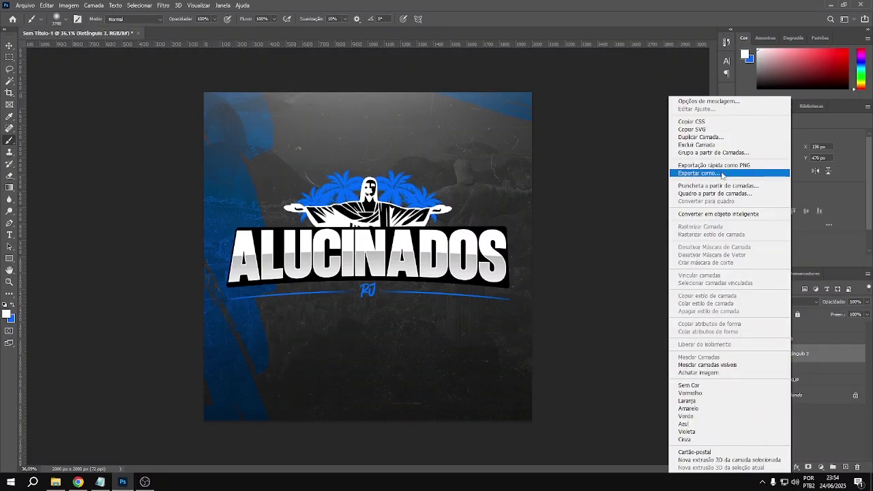
pyautogui.click(723, 134)
pyautogui.doubleClick(785, 338)
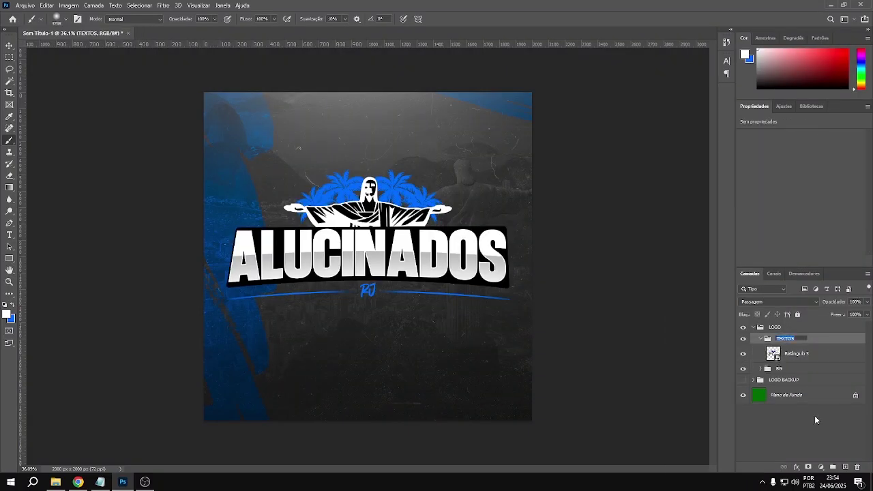
pyautogui.moveTo(785, 339); pyautogui.dragTo(785, 358)
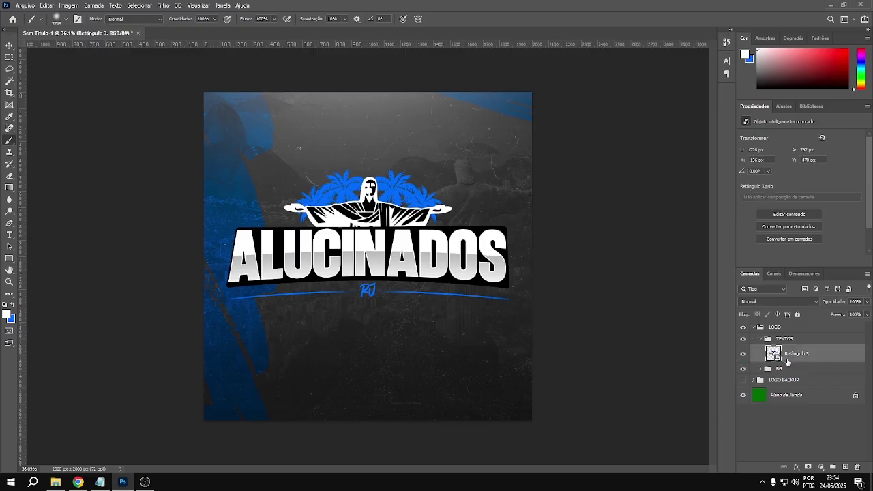
pyautogui.doubleClick(784, 339)
pyautogui.doubleClick(778, 352)
pyautogui.write('LOGO PNG')
pyautogui.click(762, 339)
# - Stamp the visible background into Camada 4 and convert it to a smart object
pyautogui.click(760, 353)
pyautogui.scroll(-3, 798, 382)
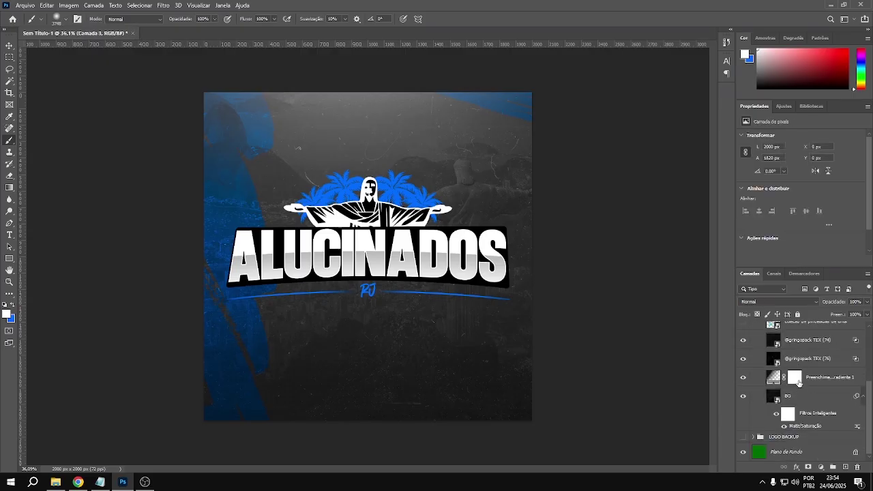
pyautogui.scroll(-2, 791, 399)
pyautogui.hotkey('ctrl', 'shift', 'alt', 'e')
pyautogui.rightClick(806, 362)
pyautogui.click(729, 213)
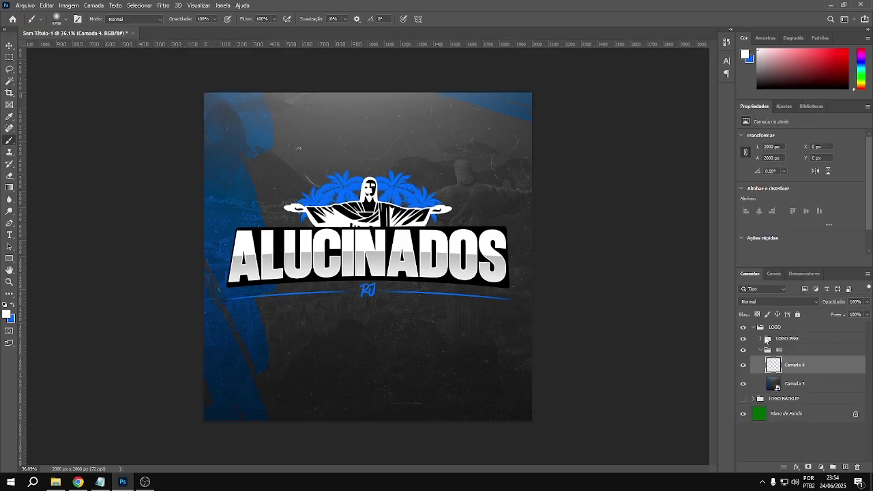
pyautogui.rightClick(796, 362)
pyautogui.press('Escape')
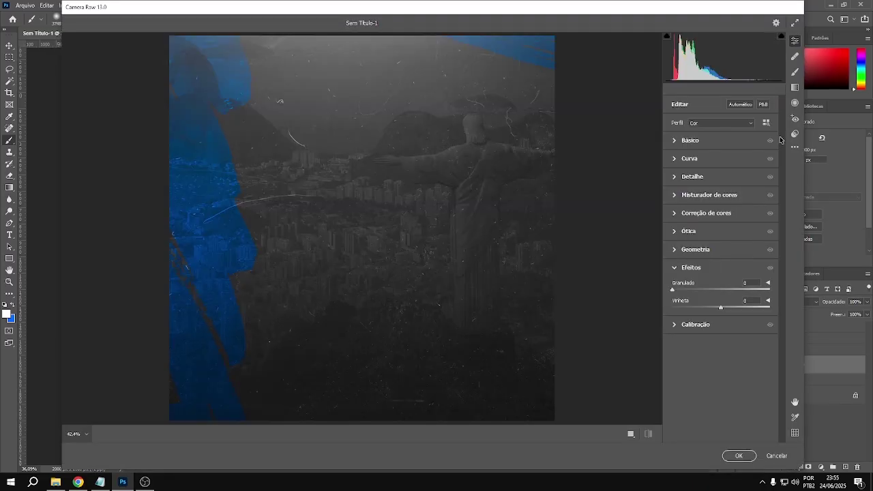
# - Apply Camera Raw's Vívido colour and heavy sharpening presets to Camada 4, renaming it BG
pyautogui.click(795, 134)
pyautogui.click(669, 122)
pyautogui.click(689, 175)
pyautogui.click(682, 256)
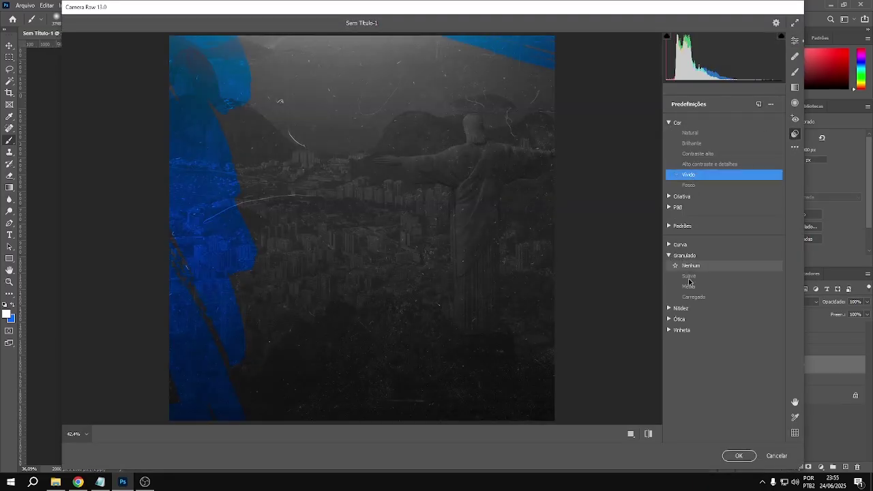
pyautogui.click(681, 308)
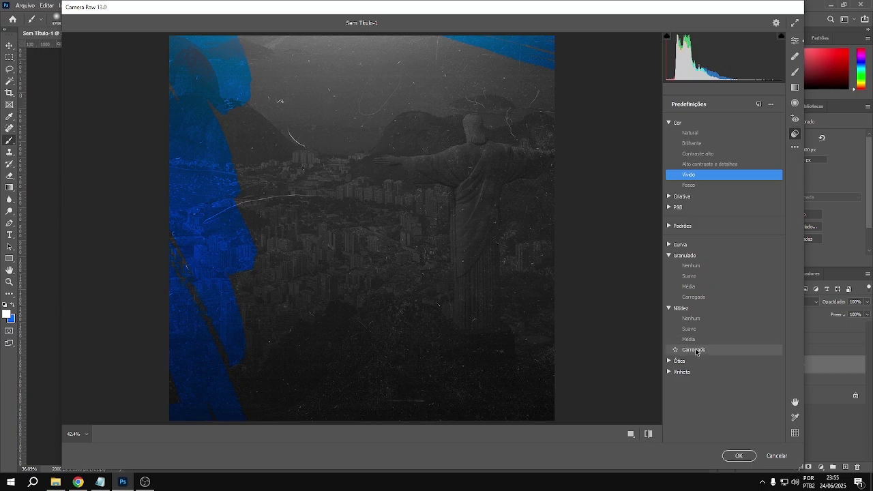
pyautogui.click(693, 349)
pyautogui.click(680, 196)
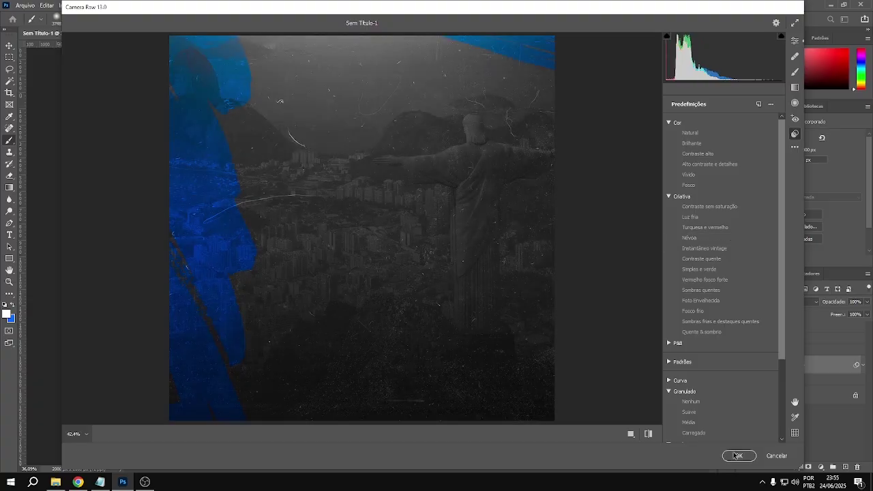
pyautogui.click(735, 456)
pyautogui.rightClick(792, 365)
pyautogui.doubleClick(793, 364)
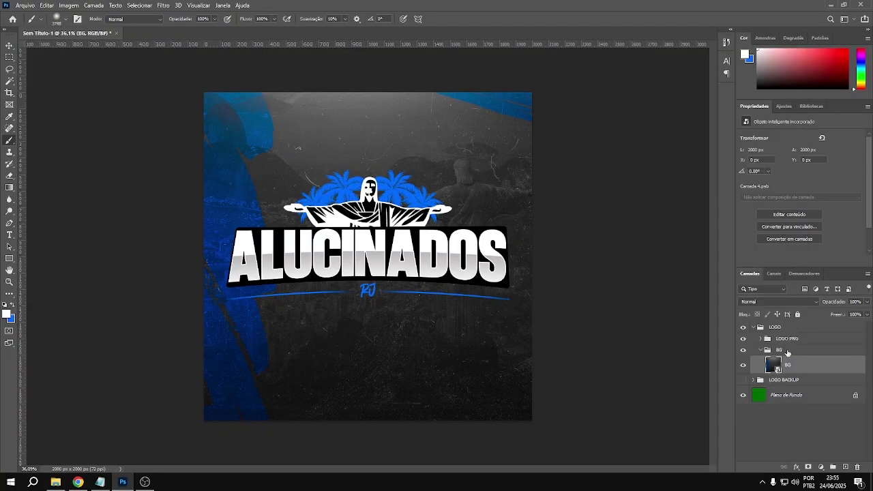
# - Delete the green Plano de Fundo layer
pyautogui.click(760, 350)
pyautogui.click(753, 327)
pyautogui.click(785, 350)
pyautogui.press('Delete')
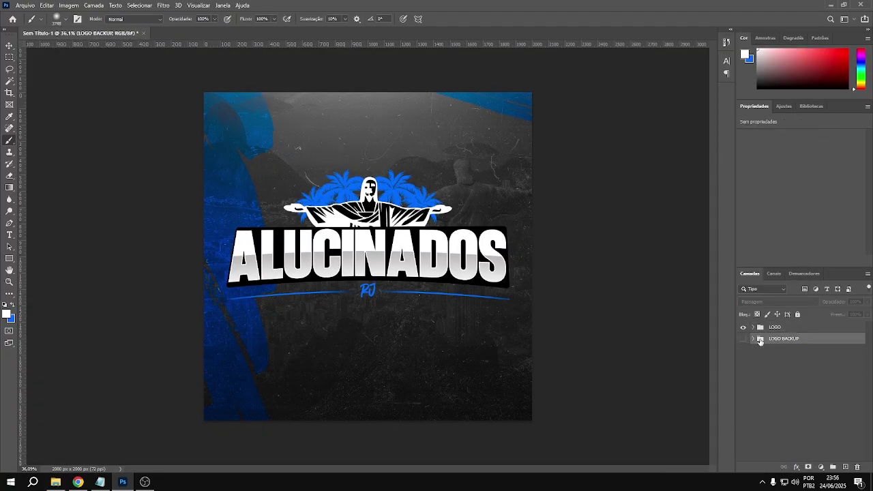
pyautogui.keyDown('alt'); pyautogui.scroll(2, 433, 240); pyautogui.keyUp('alt')
# - Preview the LOGO on transparency by hiding BG, then show BG again
pyautogui.click(774, 327)
pyautogui.click(753, 327)
pyautogui.click(743, 350)
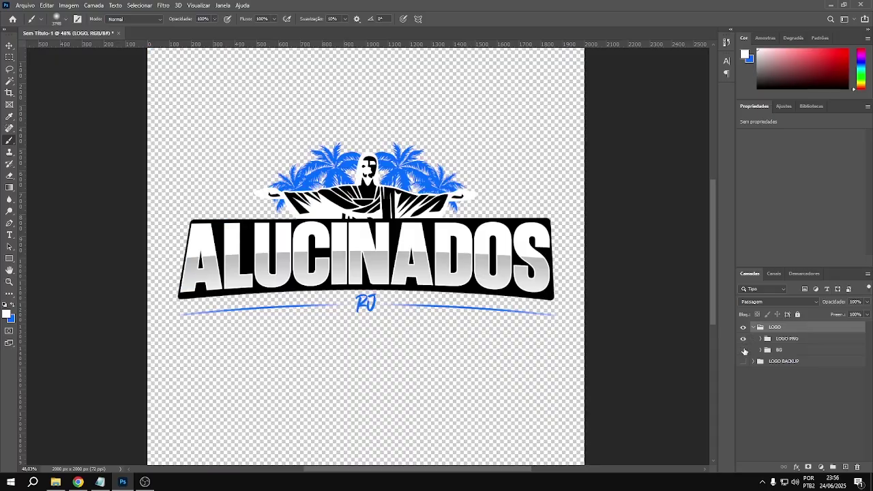
pyautogui.click(744, 350)
pyautogui.keyDown('alt'); pyautogui.scroll(-2, 600, 314); pyautogui.keyUp('alt')
pyautogui.keyDown('alt'); pyautogui.scroll(-2, 592, 313); pyautogui.keyUp('alt')
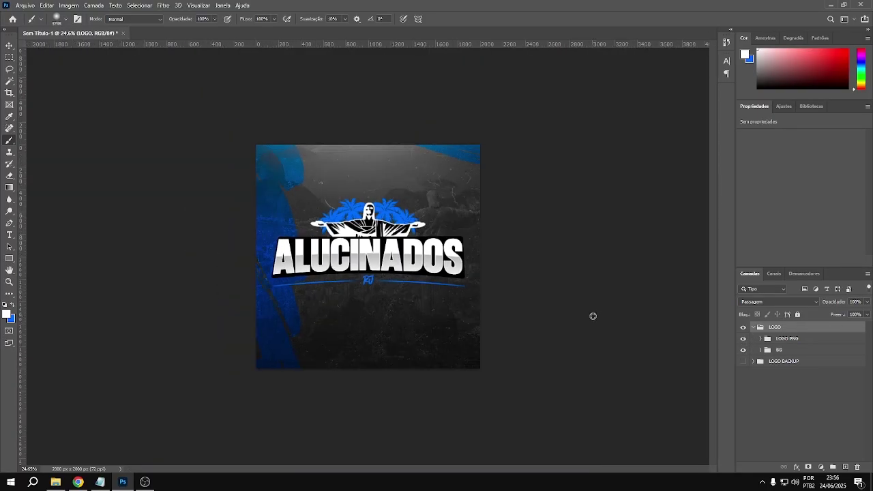
pyautogui.keyDown('alt'); pyautogui.scroll(3, 591, 313); pyautogui.keyUp('alt')
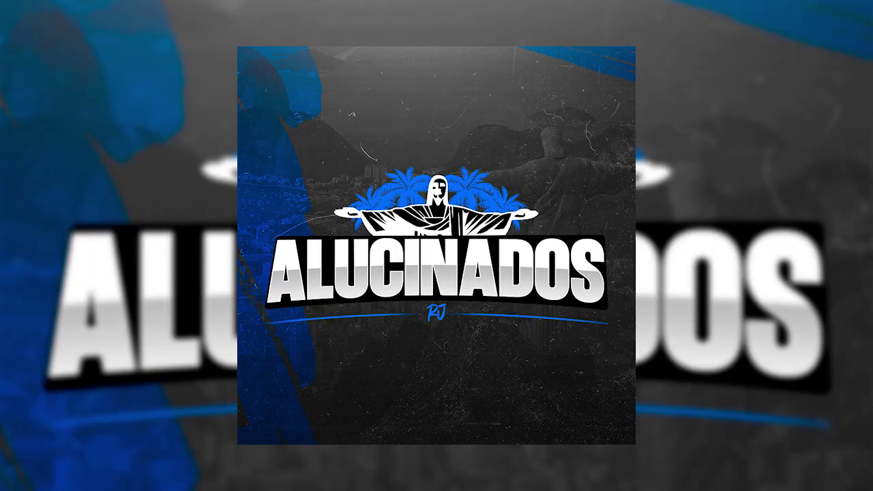